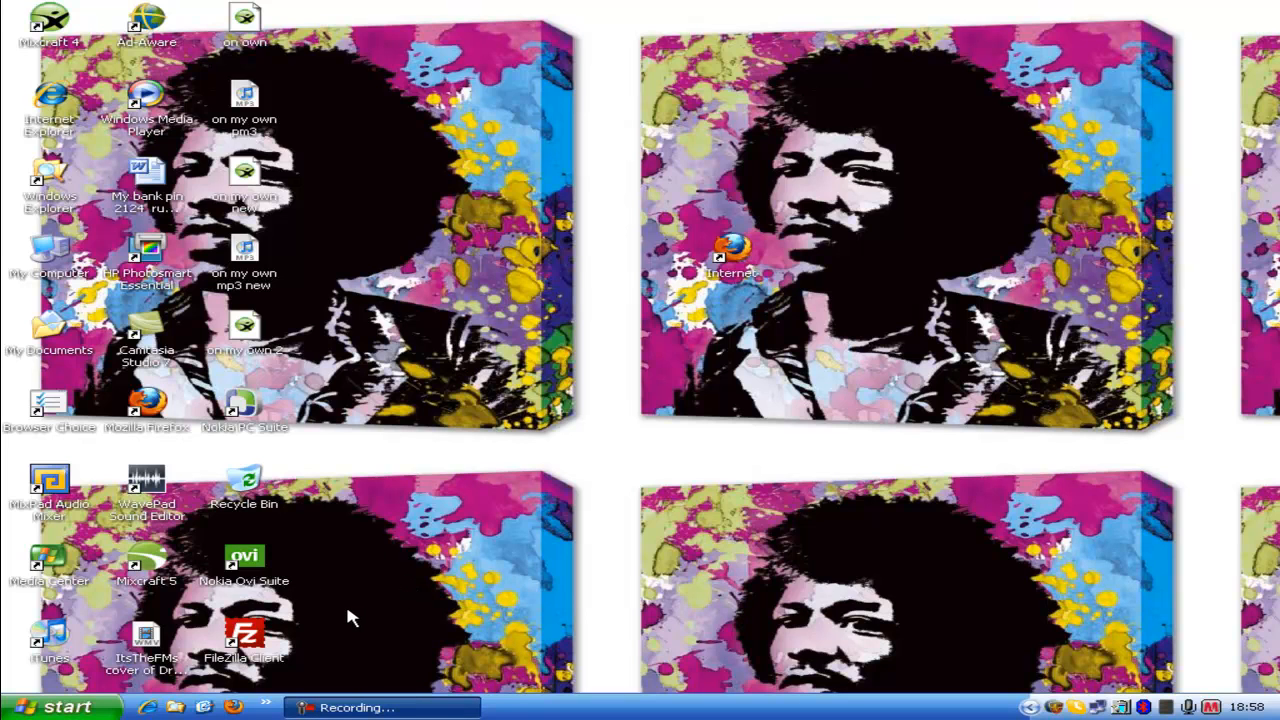
Open Firefox and search Google for "camtasia 7 free download".
left_click(36, 710)
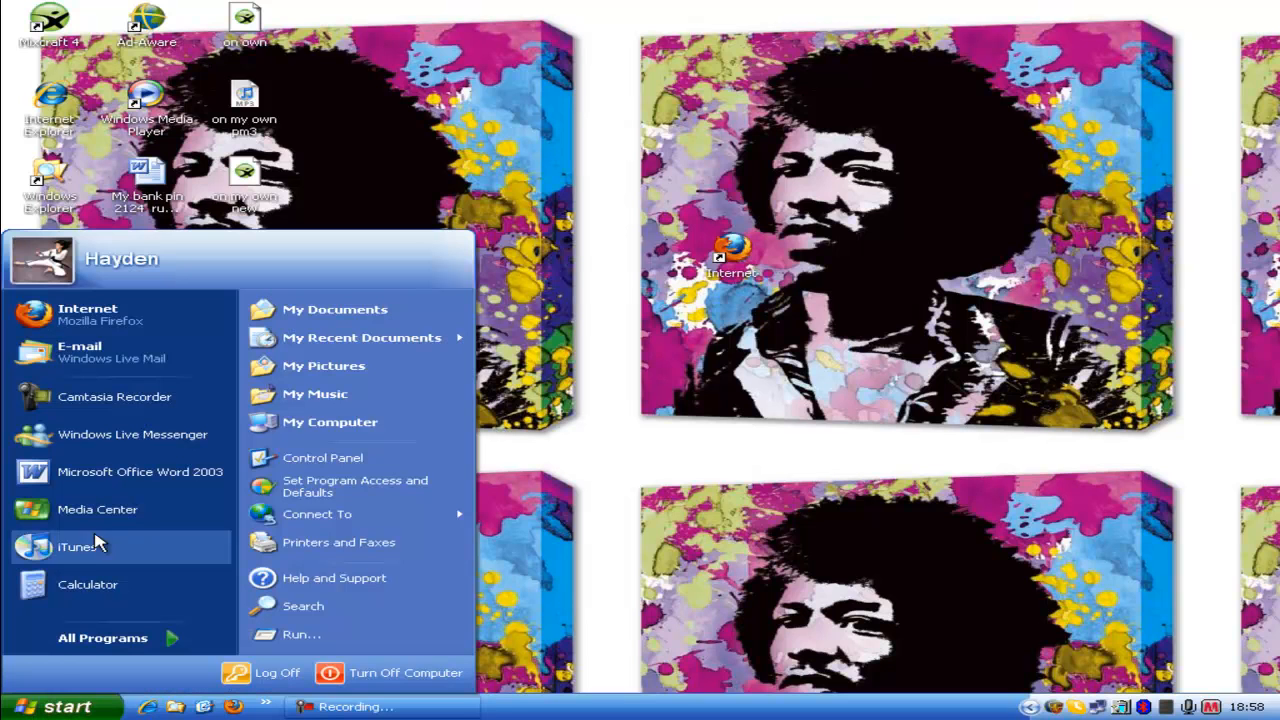
left_click(116, 316)
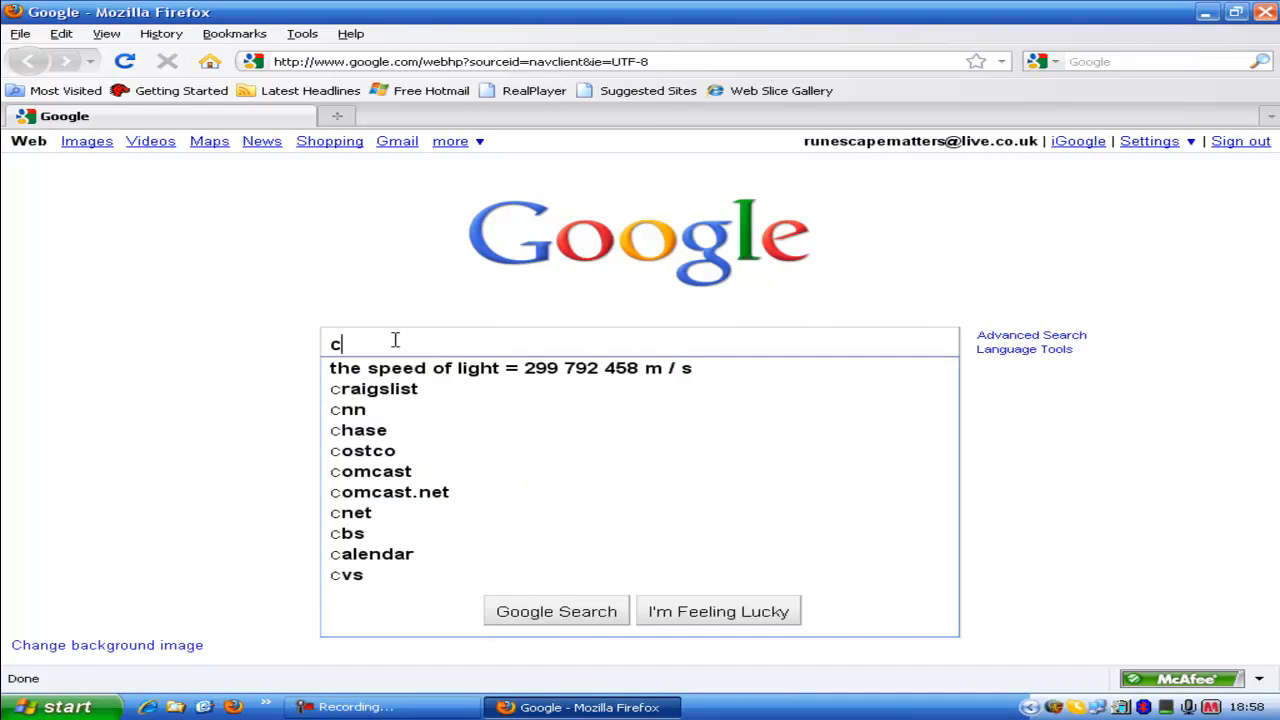
type("tasia")
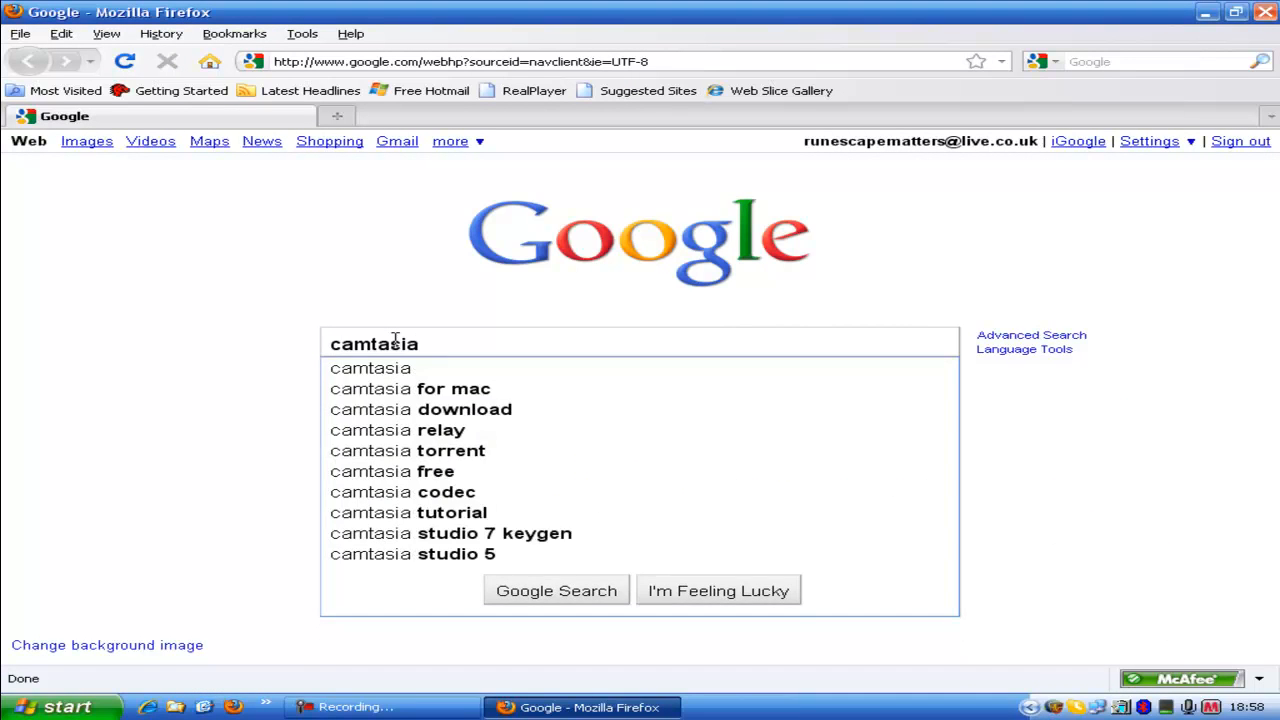
type(" 7 ")
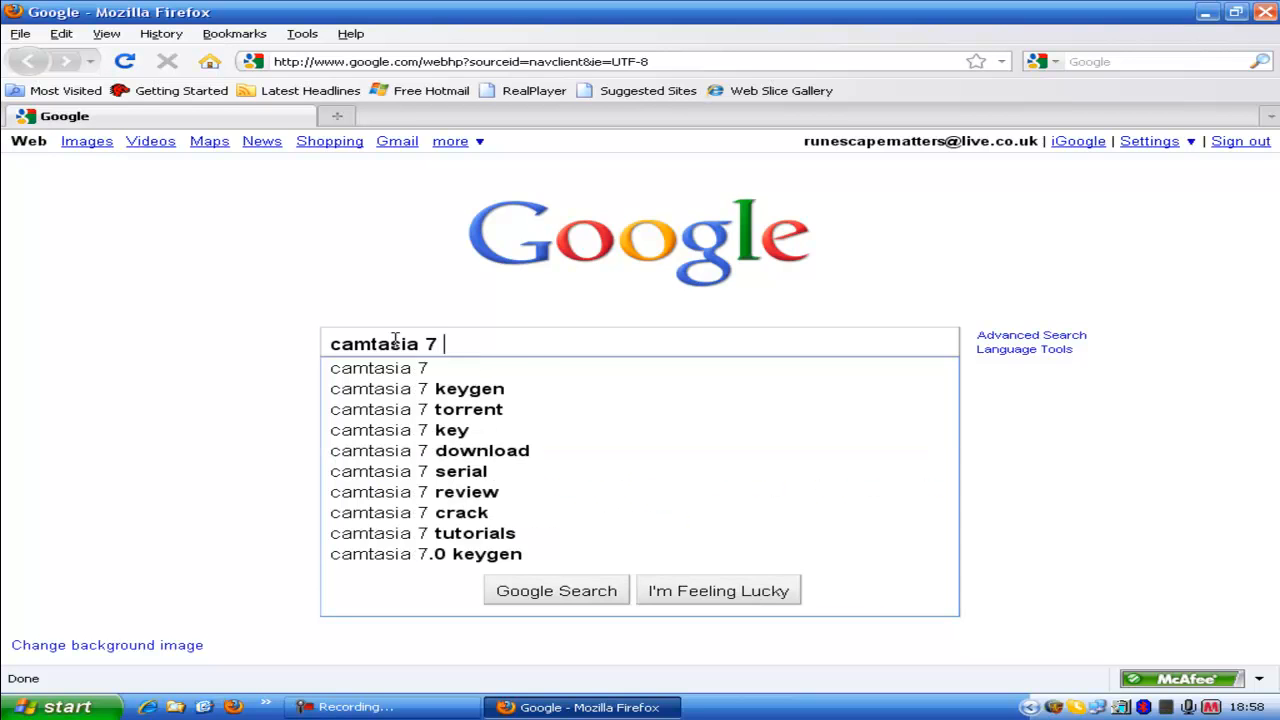
type("free download")
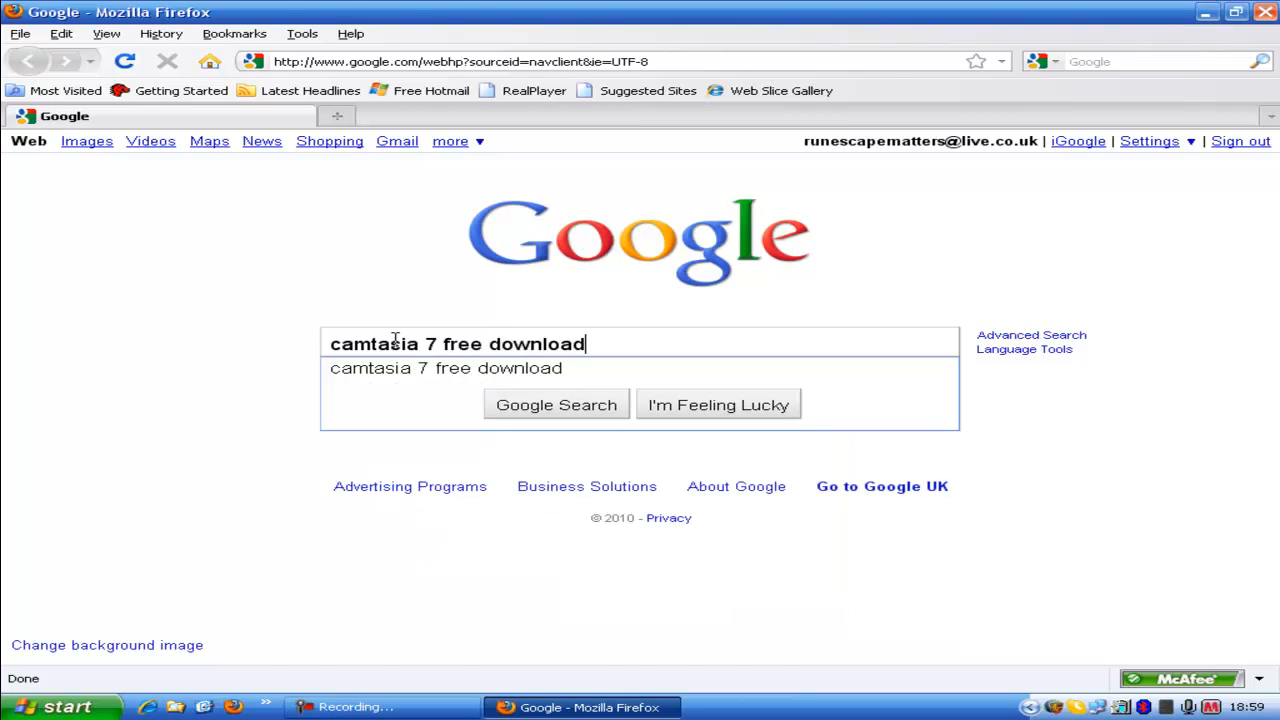
key("Return")
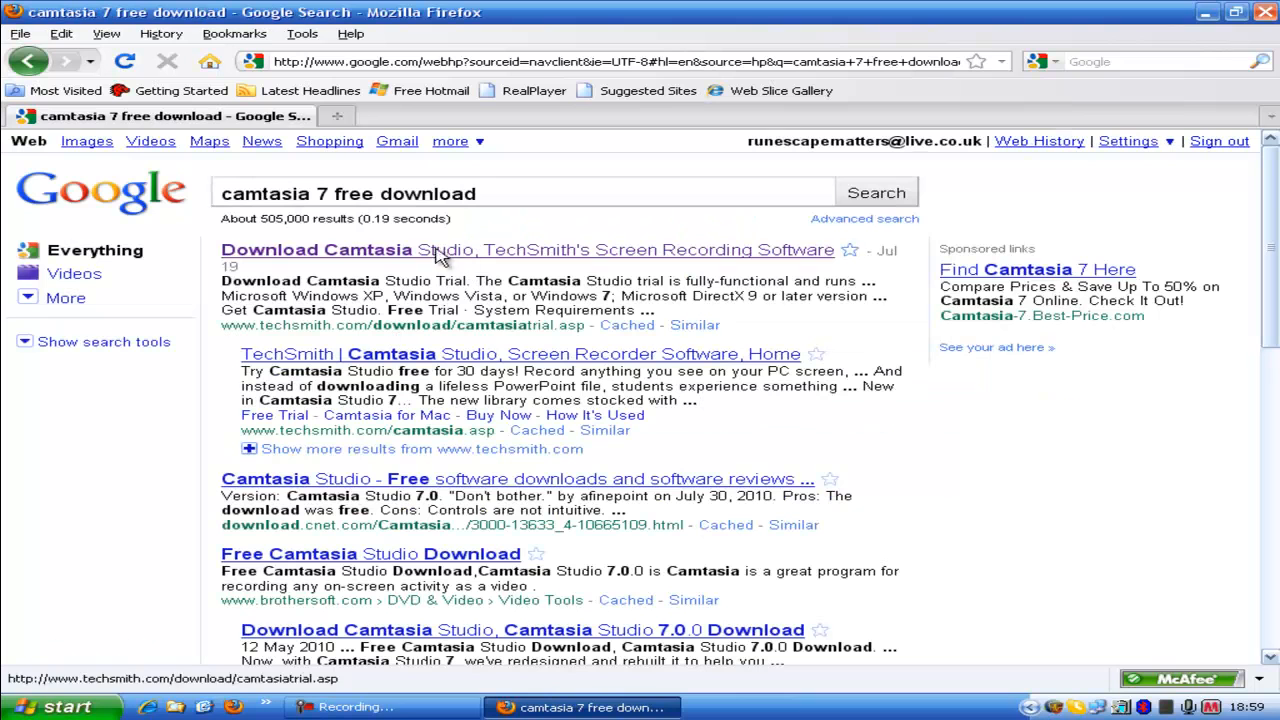
Open TechSmith's Camtasia Studio trial download page from the results, review its email form and system requirements, and close the browser.
left_click(375, 257)
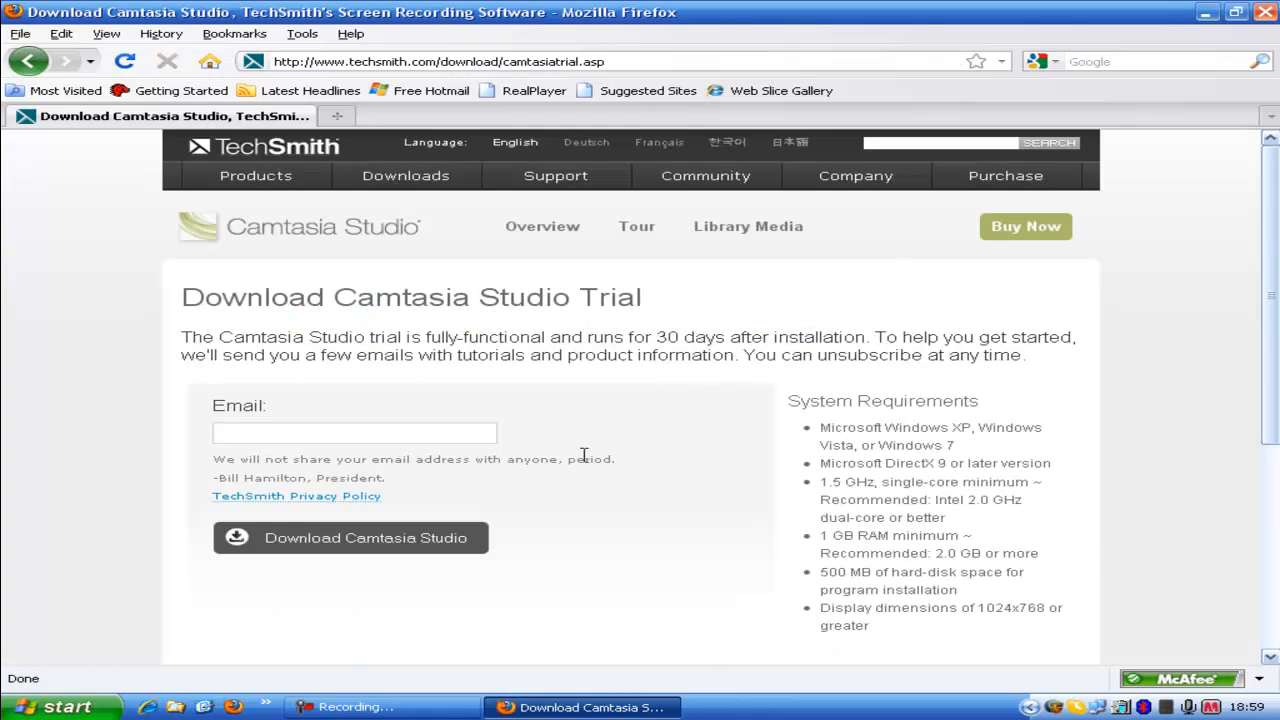
scroll(550, 460, "down", 2)
left_click(287, 329)
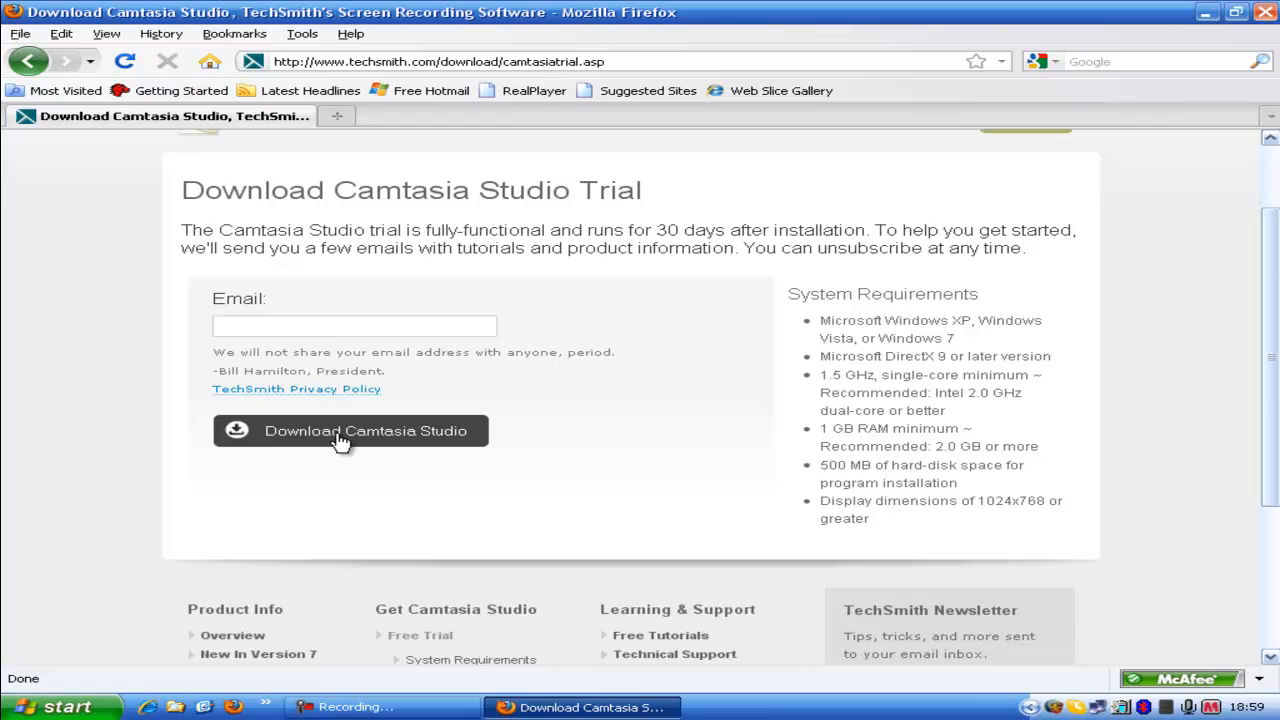
scroll(565, 460, "down", 2)
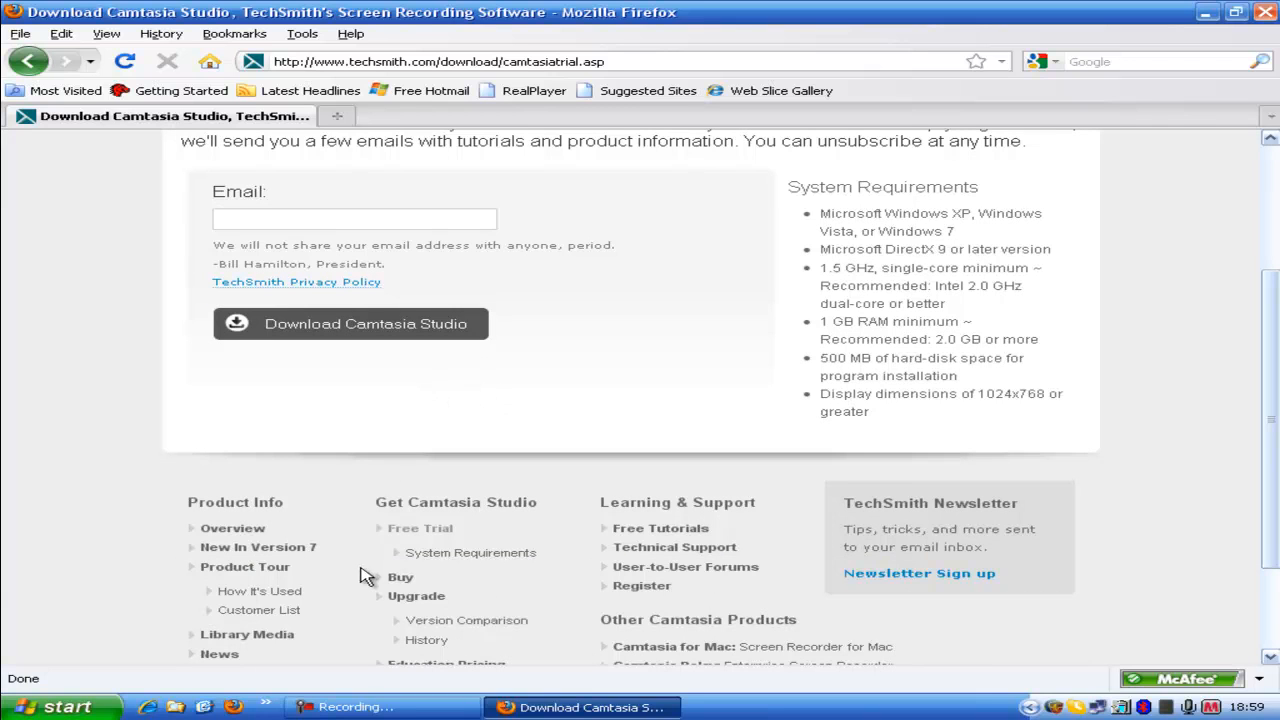
scroll(500, 466, "up", 2)
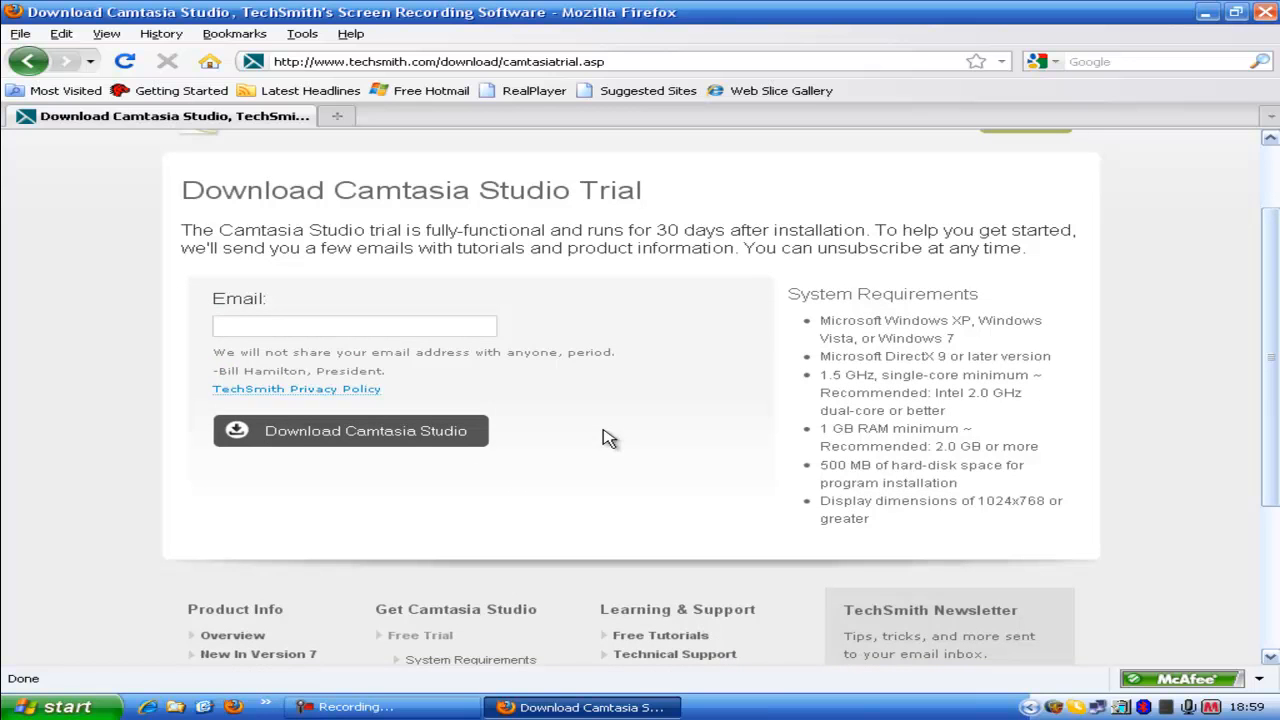
scroll(465, 498, "down", 5)
scroll(455, 498, "up", 4)
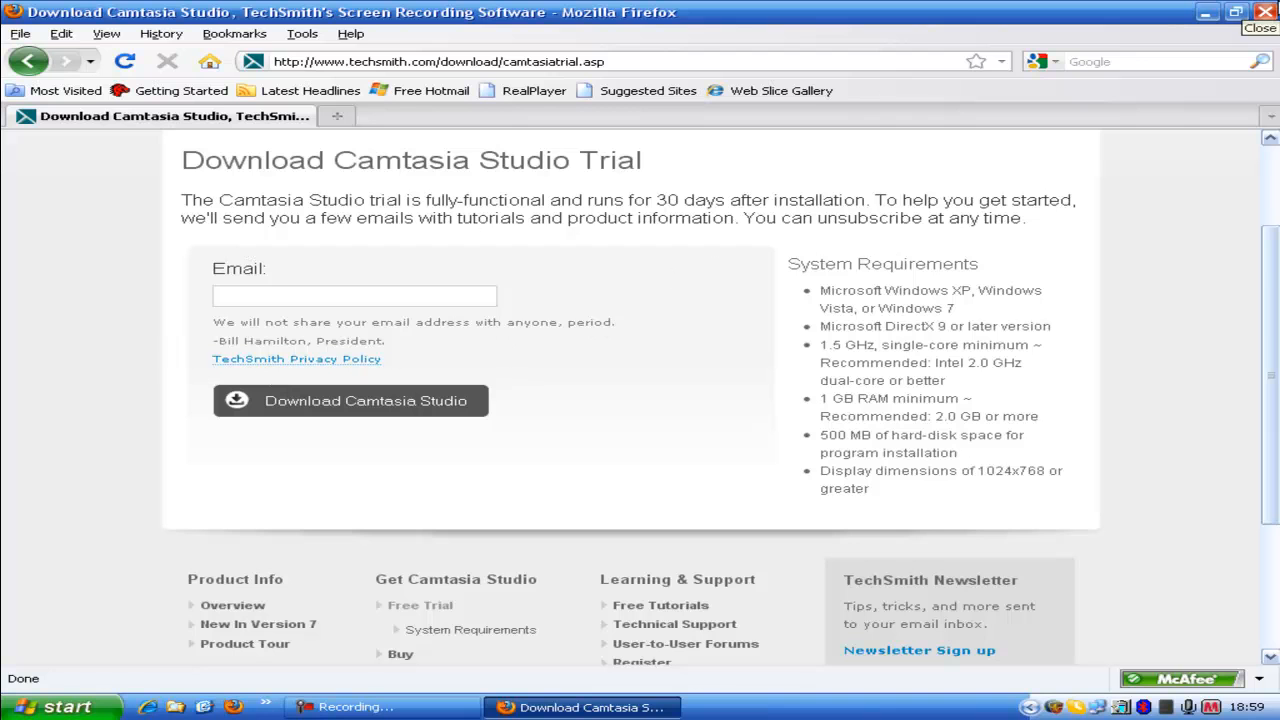
left_click(1265, 12)
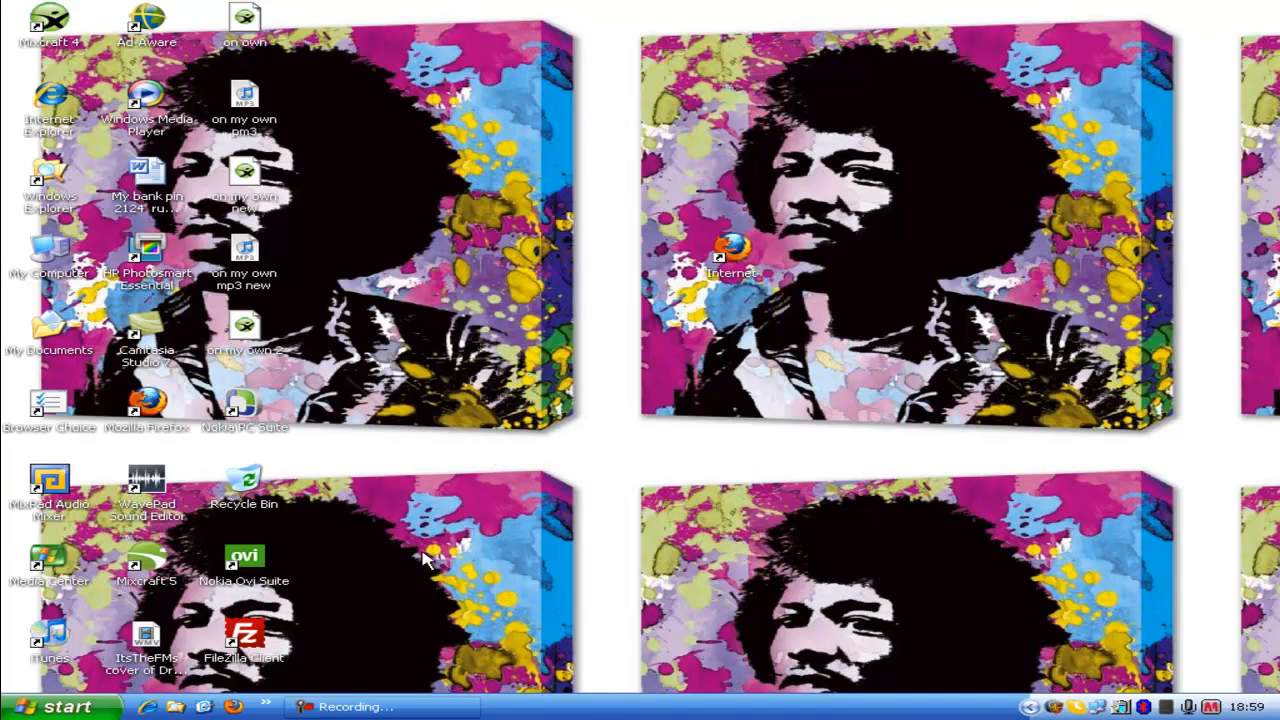
Launch HyperCam 2 past its registration notice, look over its Screen Area recording settings, and close it.
key("super")
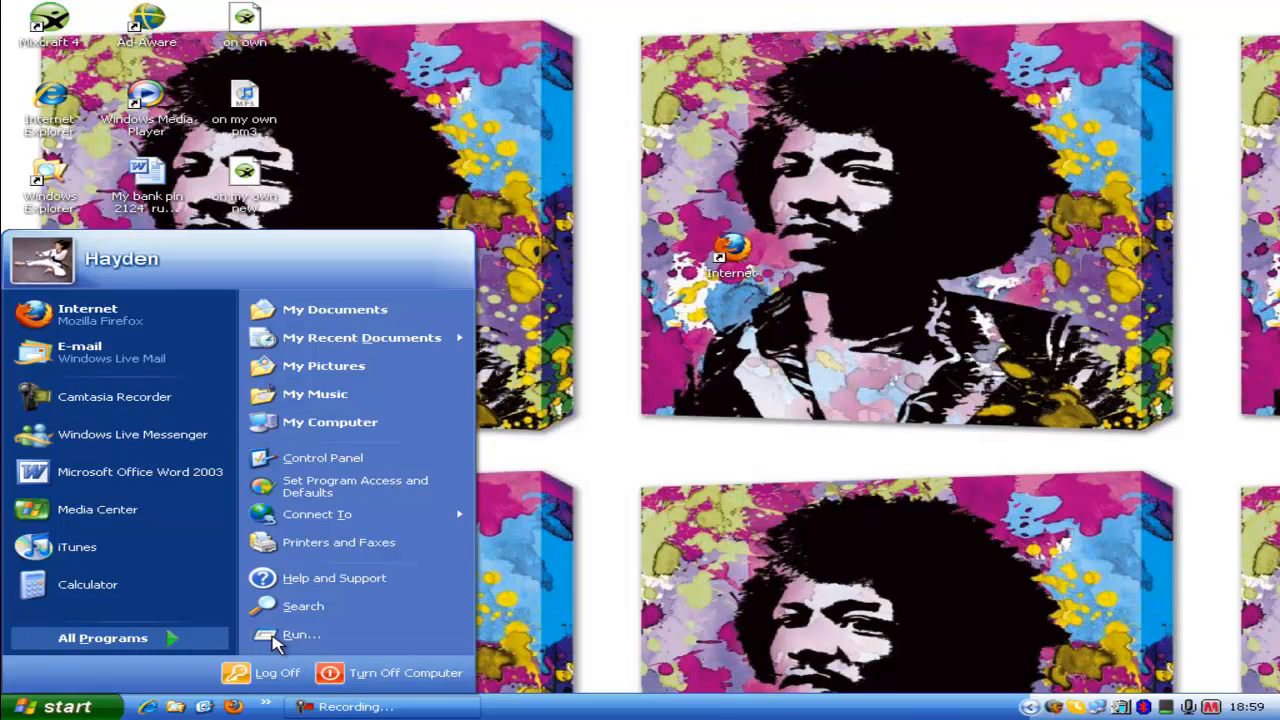
mouse_move(190, 639)
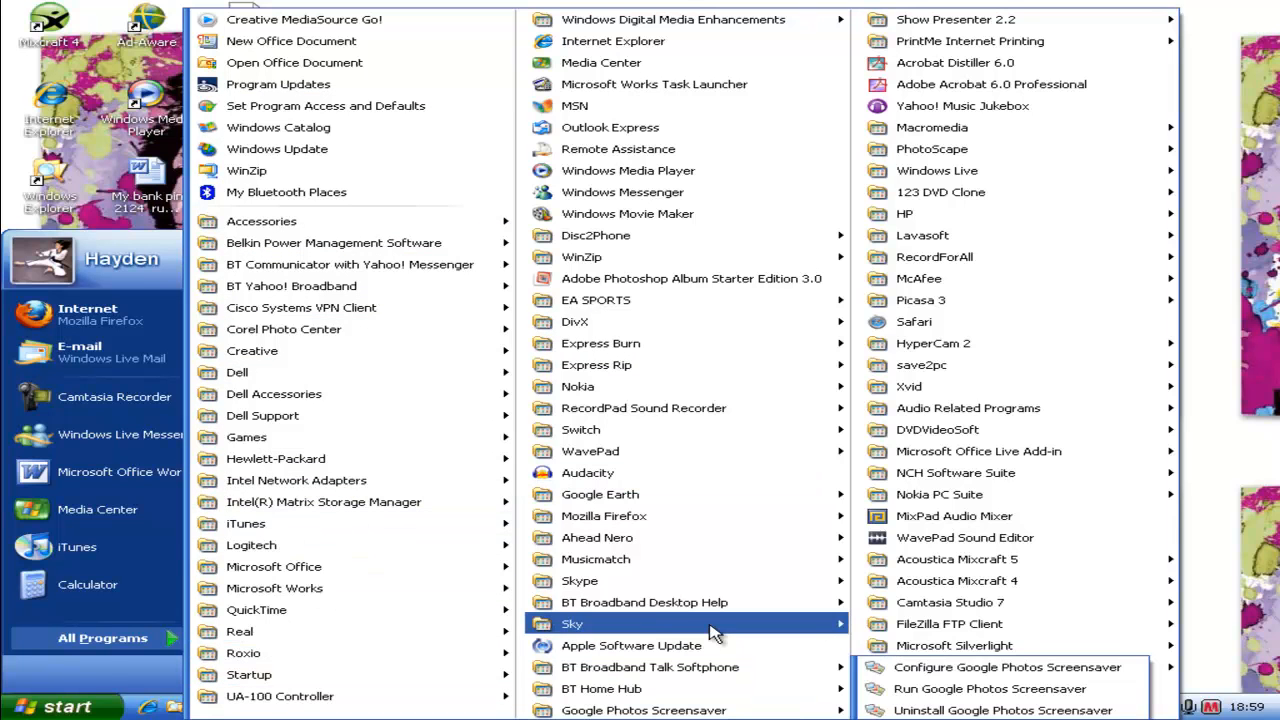
mouse_move(628, 492)
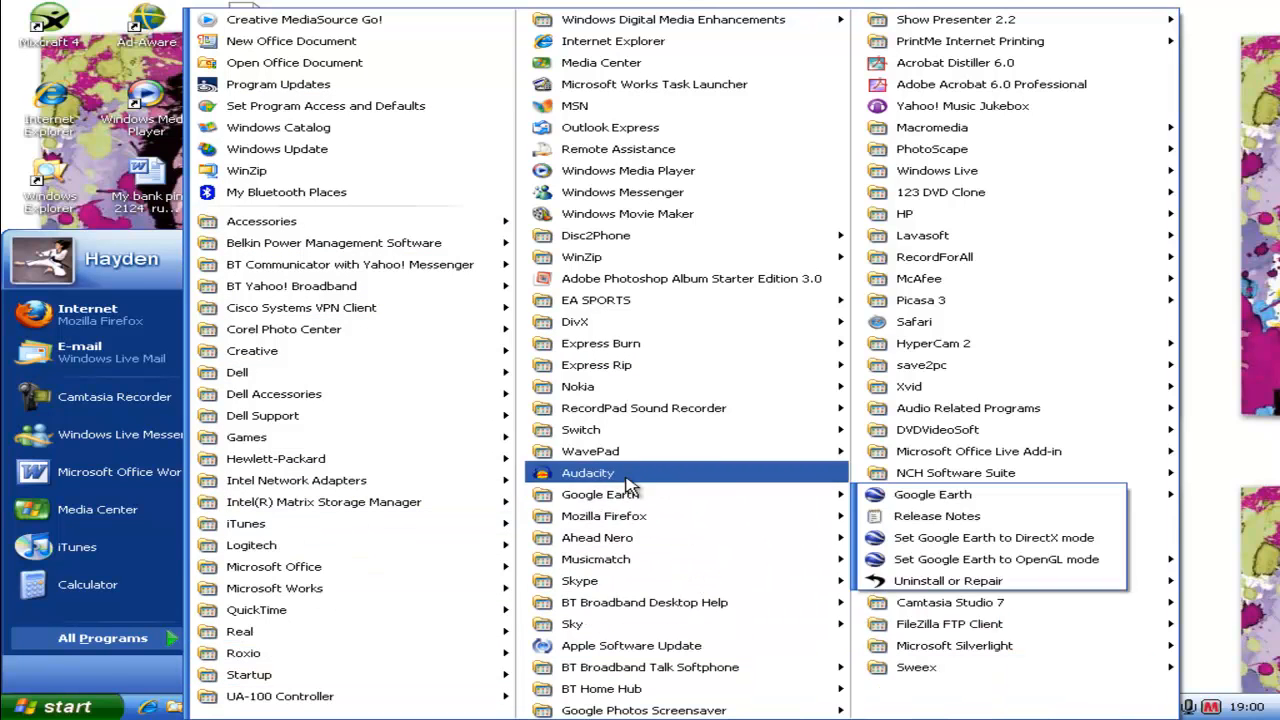
mouse_move(646, 238)
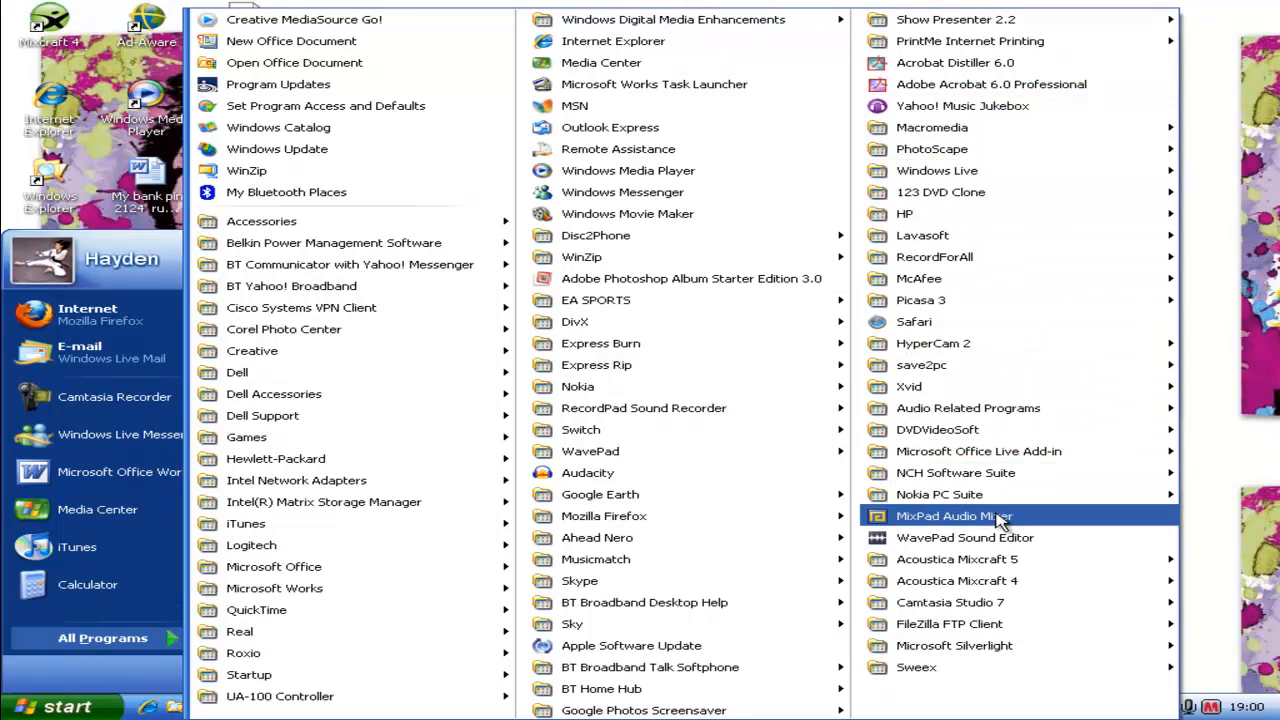
mouse_move(1025, 612)
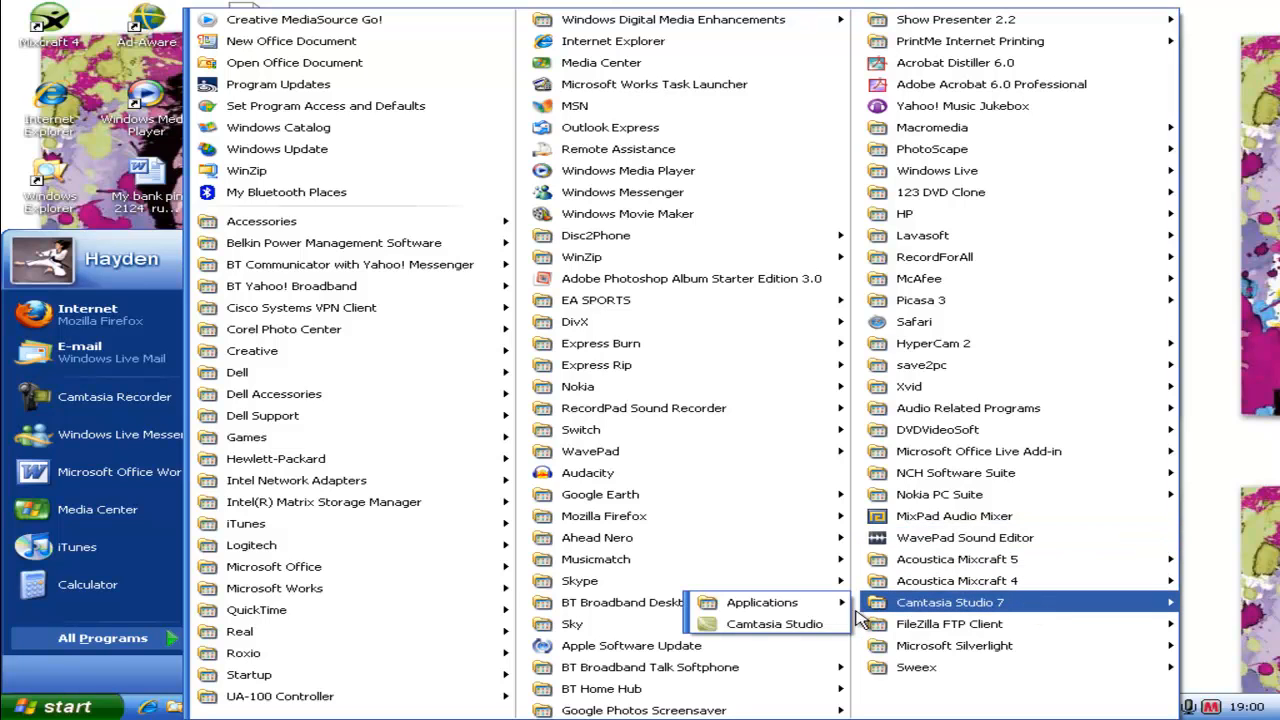
mouse_move(838, 608)
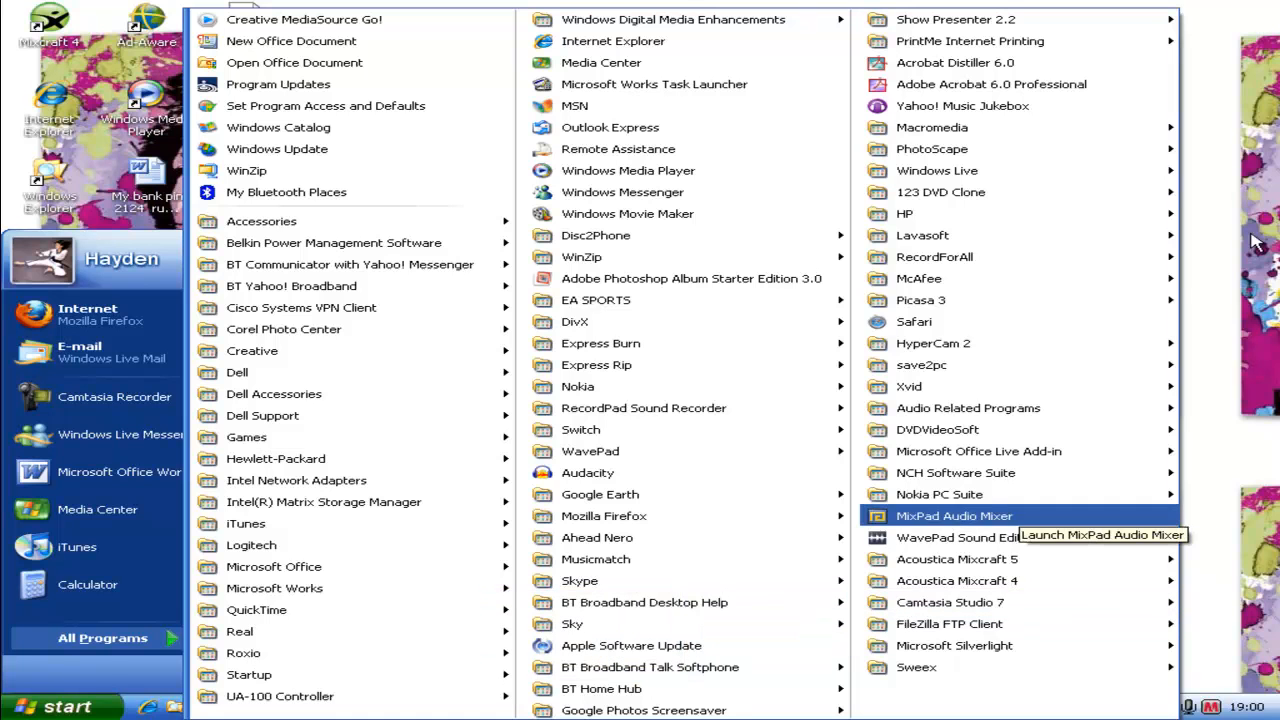
mouse_move(1104, 348)
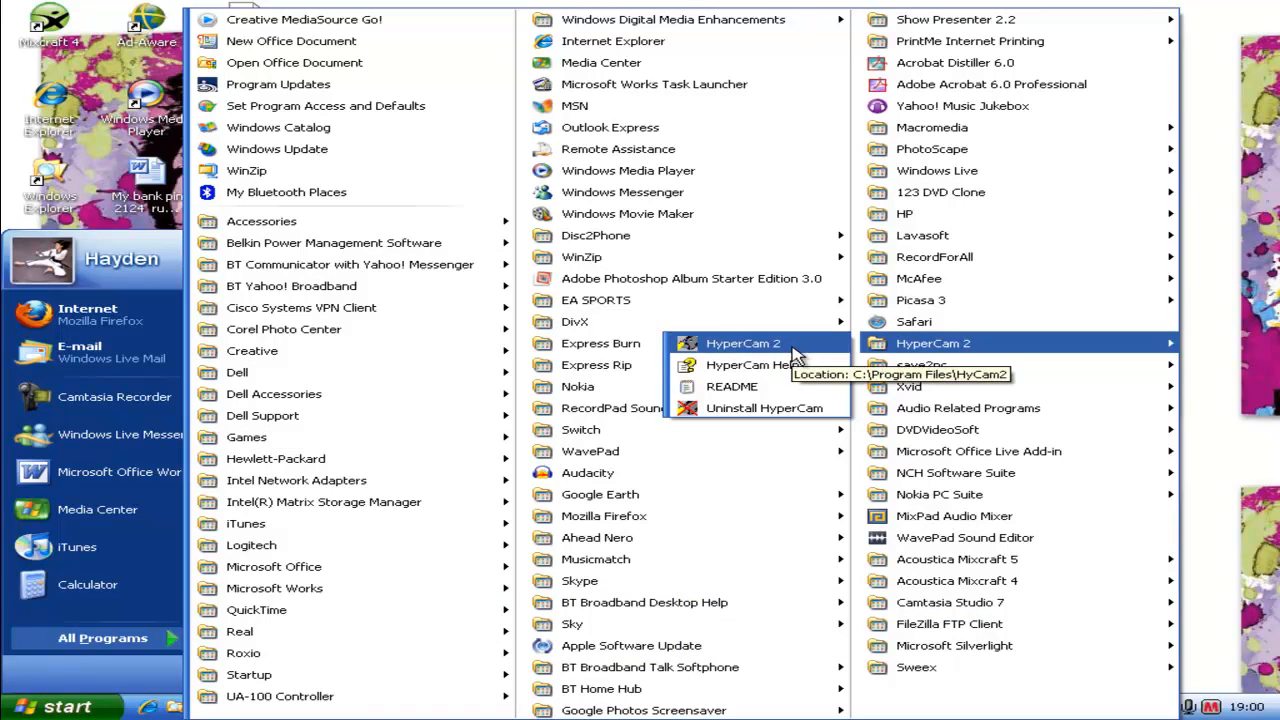
left_click(742, 344)
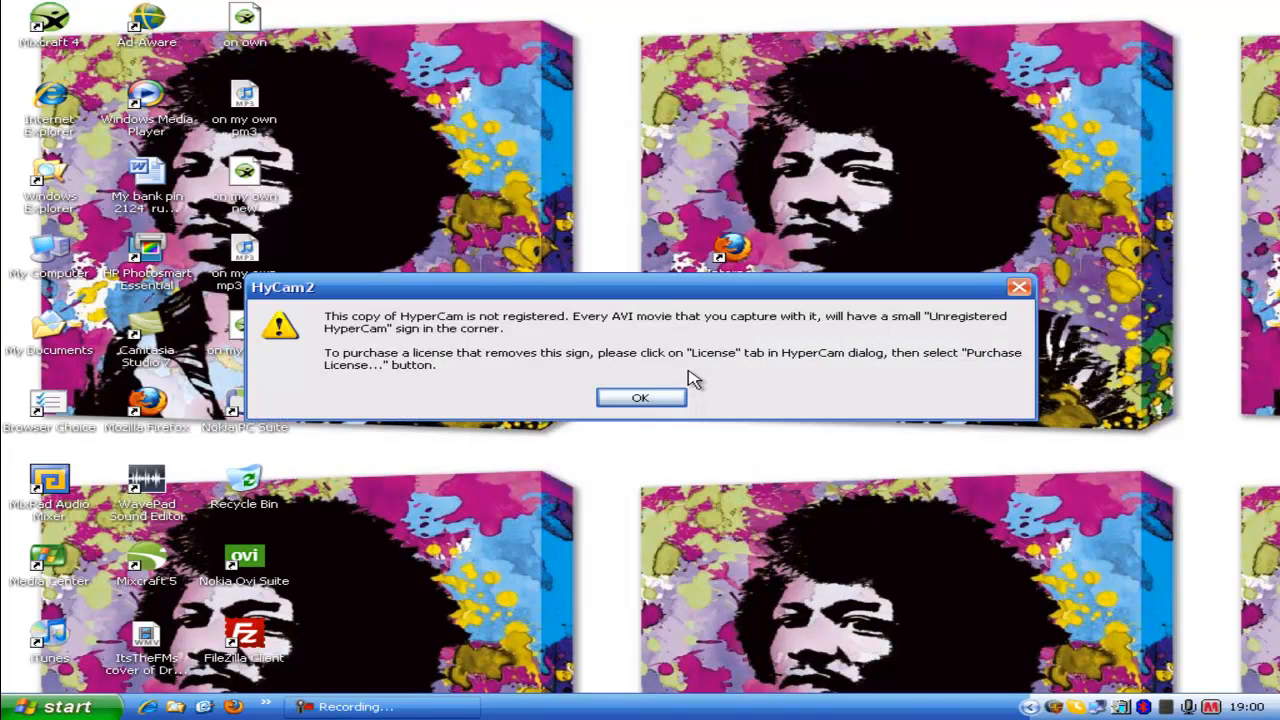
left_click(641, 399)
left_click_drag(868, 416, 687, 329)
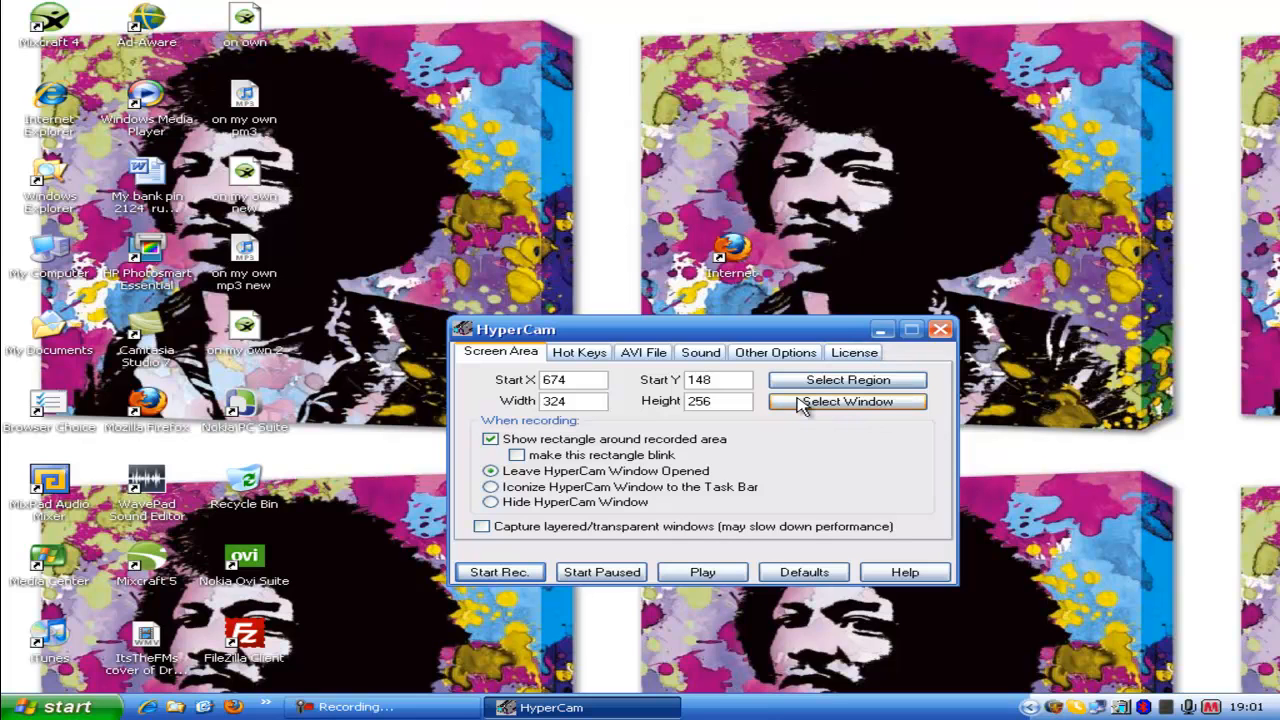
left_click(940, 330)
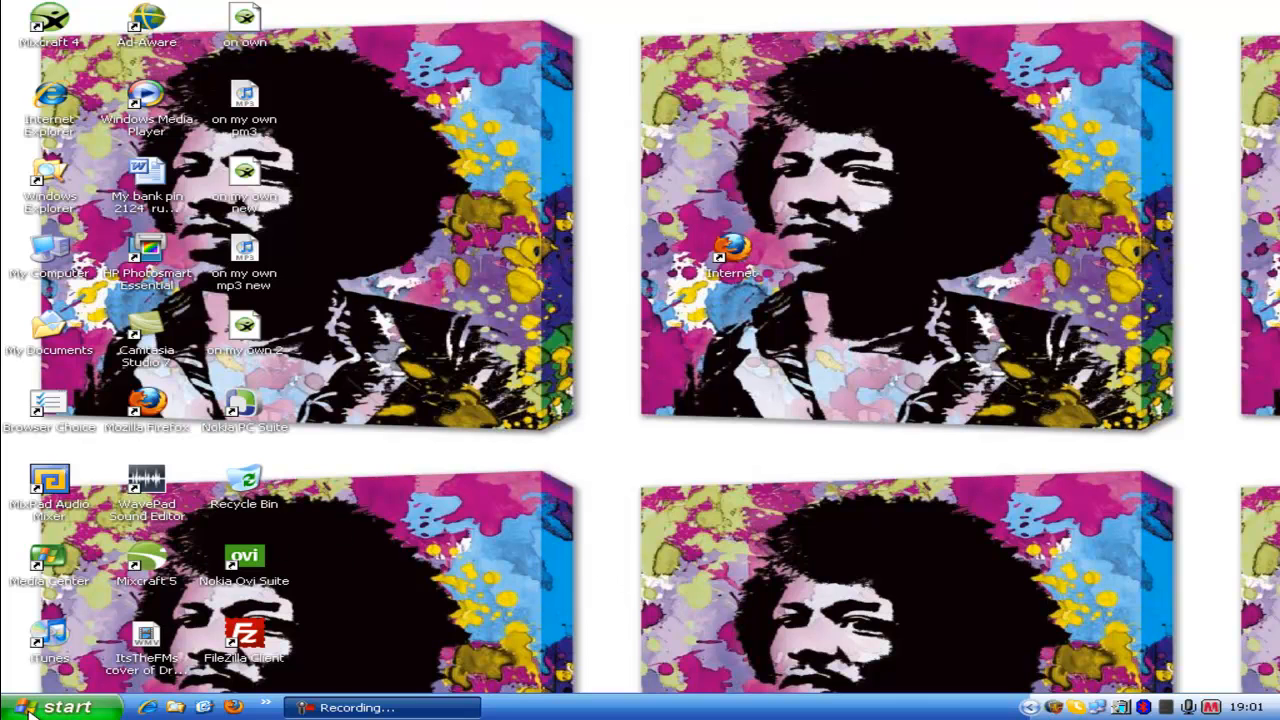
Launch Camtasia Studio from the Camtasia Studio 7 program group.
left_click(60, 705)
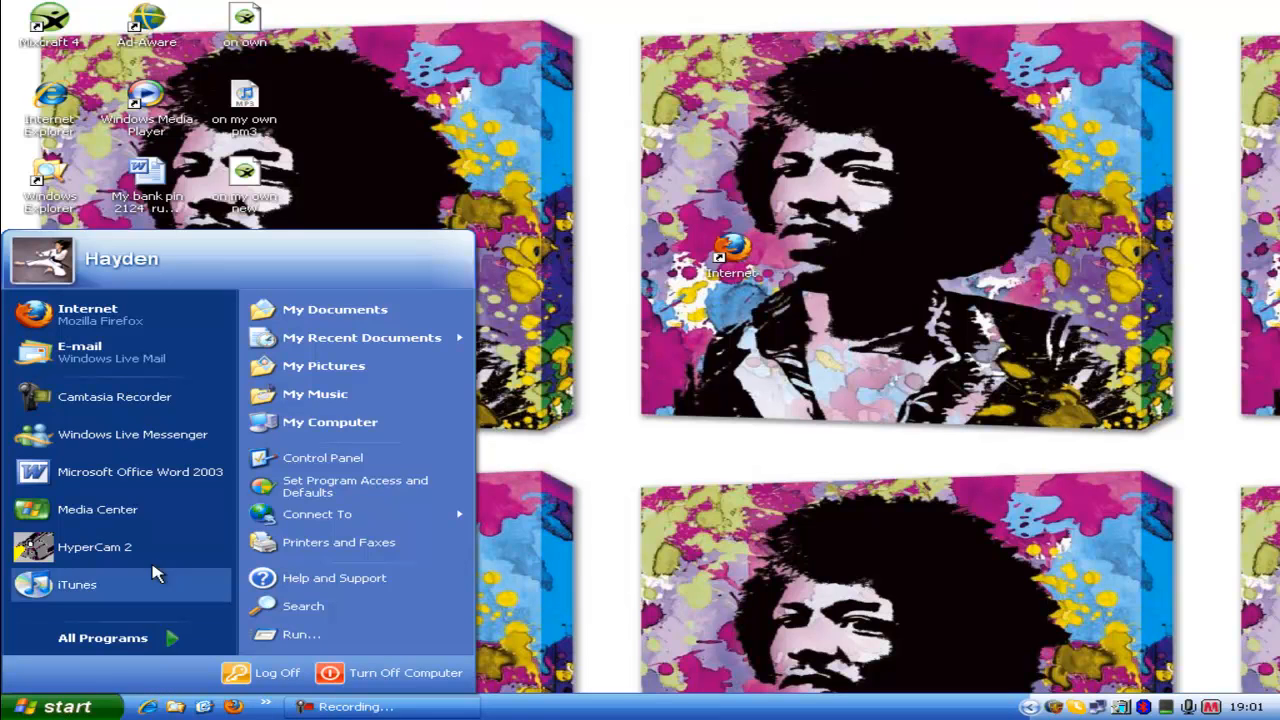
left_click(118, 640)
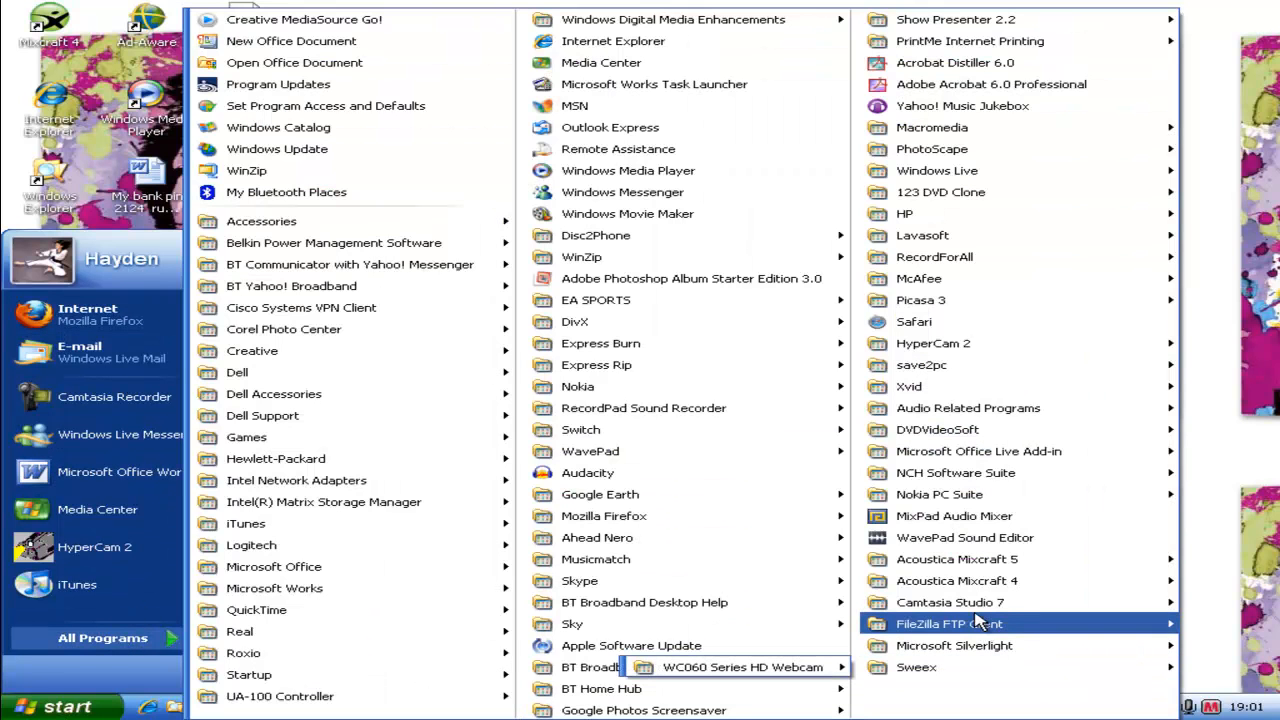
mouse_move(975, 605)
left_click(782, 623)
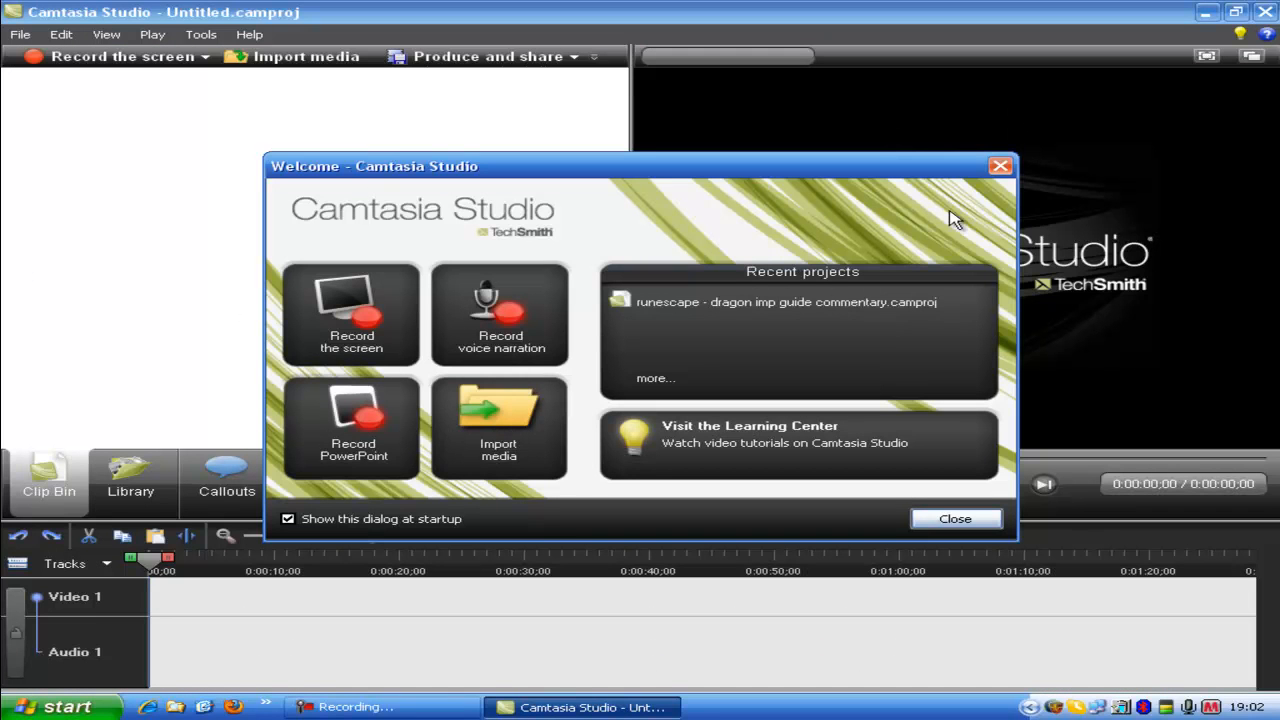
Import the "runescape - higher levels" video from the folder of the same name inside My Documents' Camtasia Studio folder.
left_click(500, 430)
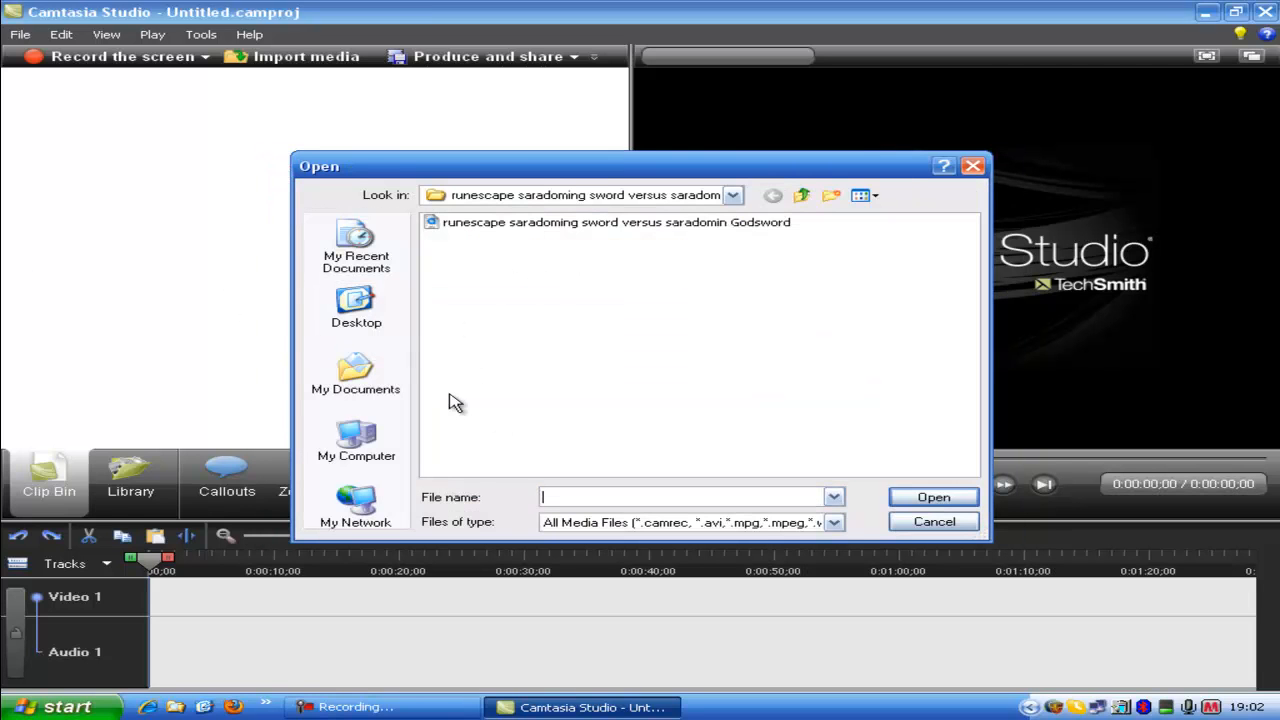
left_click(395, 380)
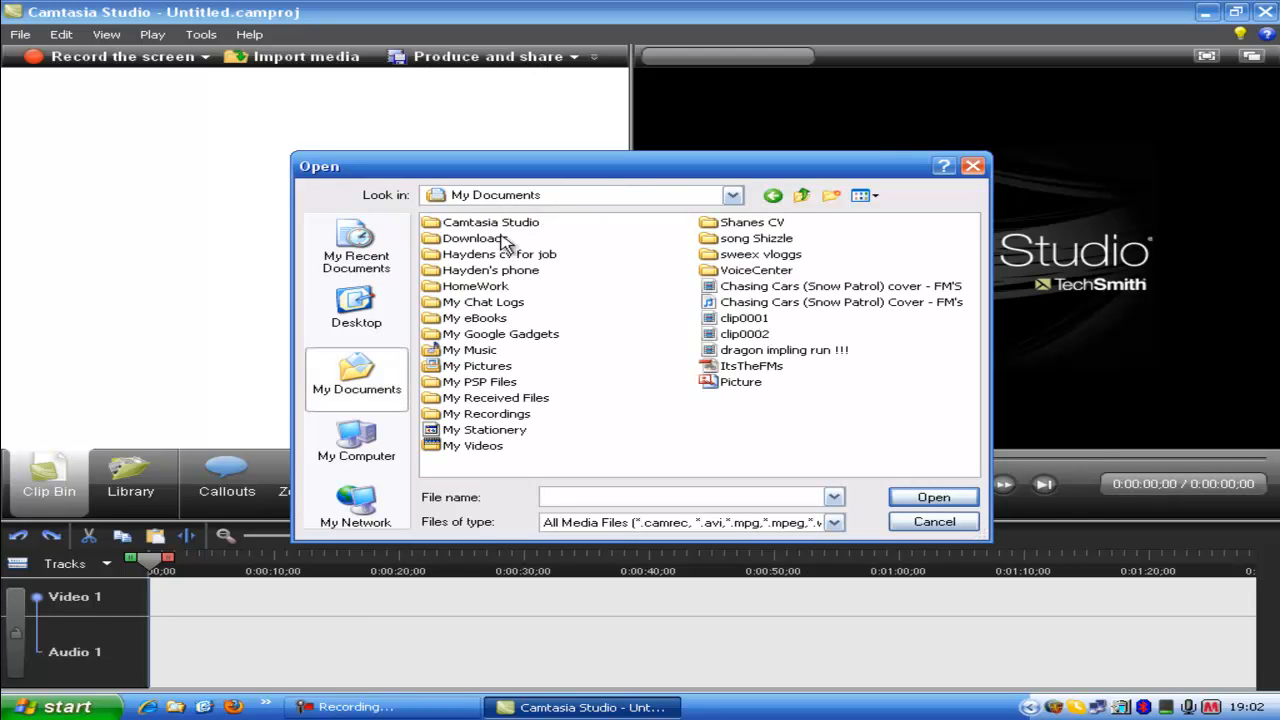
double_click(492, 226)
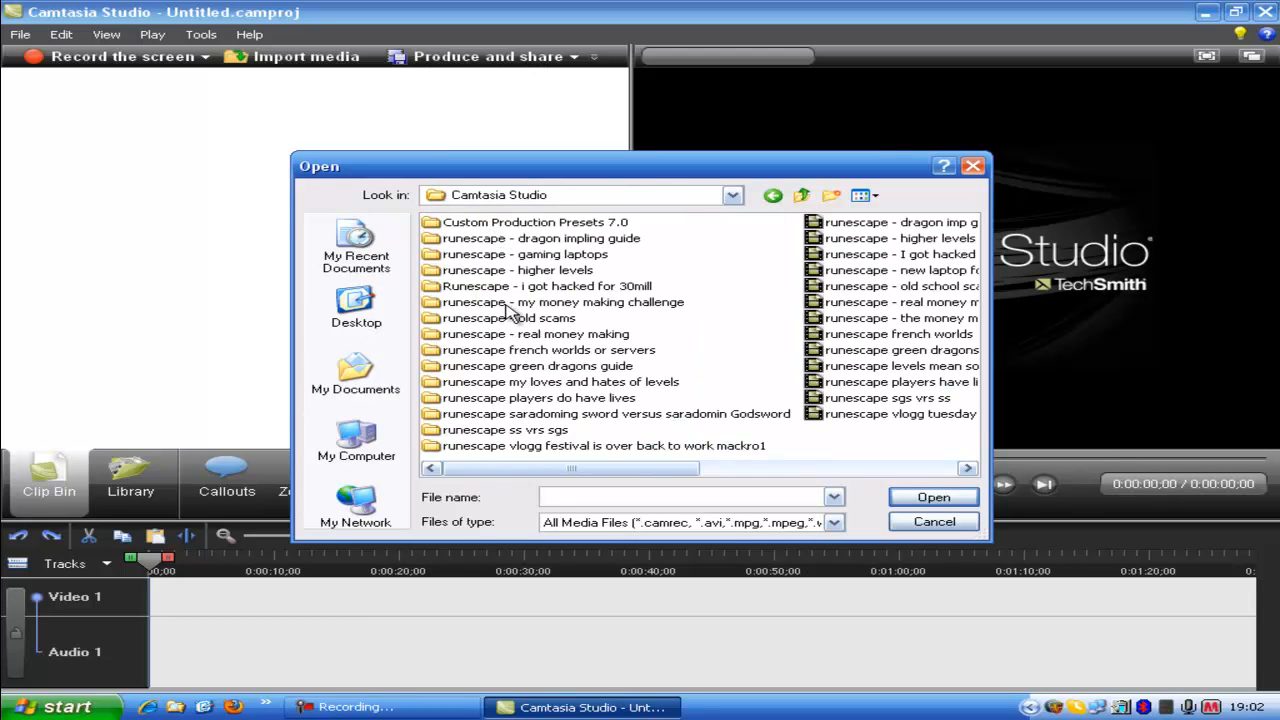
double_click(555, 272)
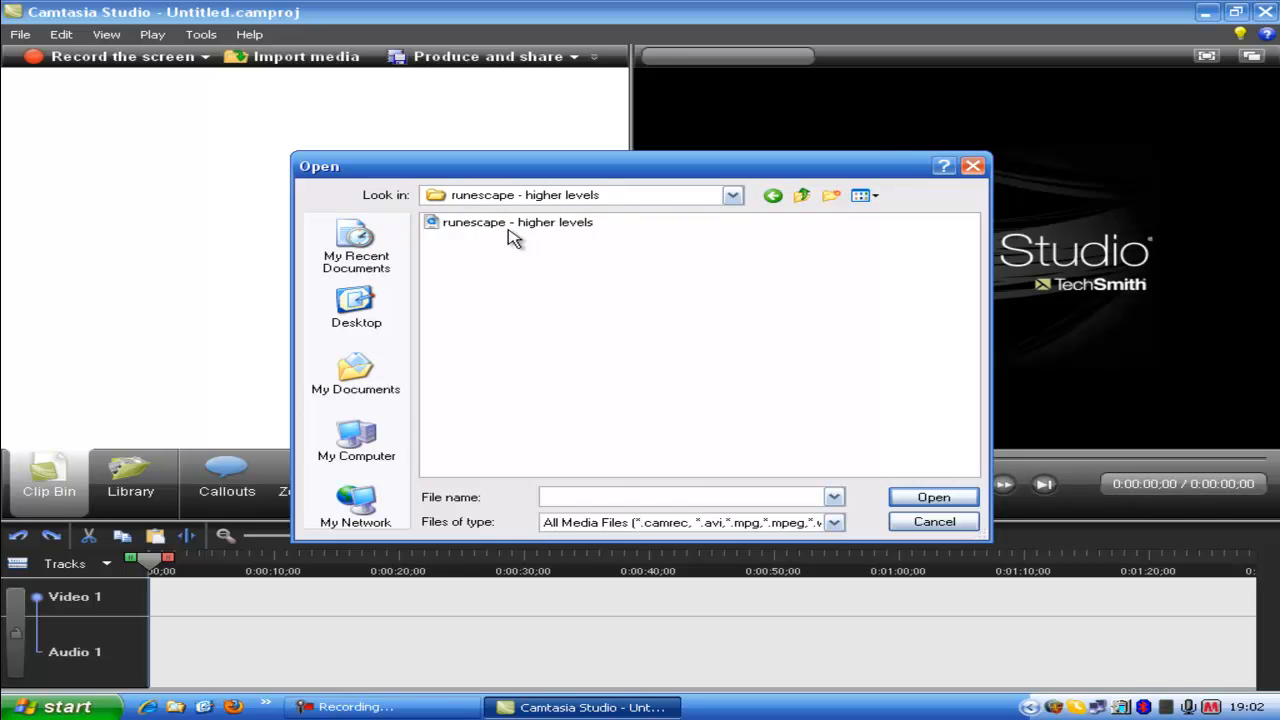
left_click(513, 237)
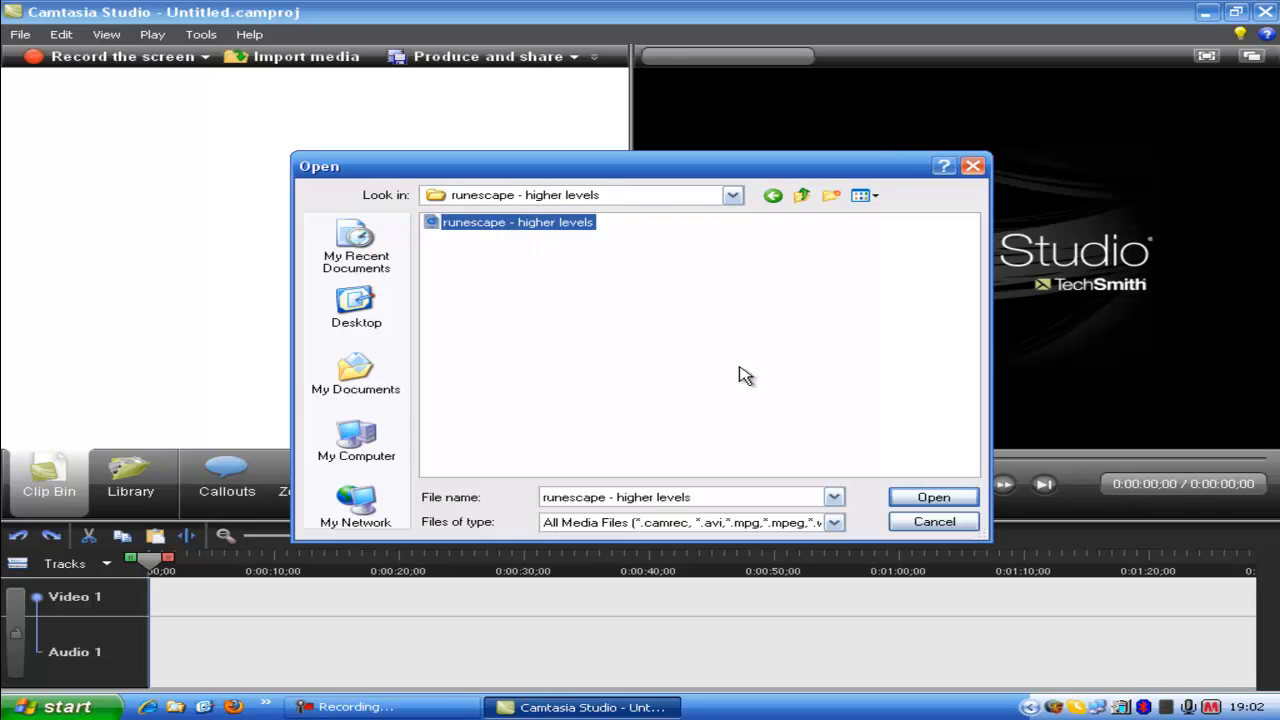
left_click(908, 498)
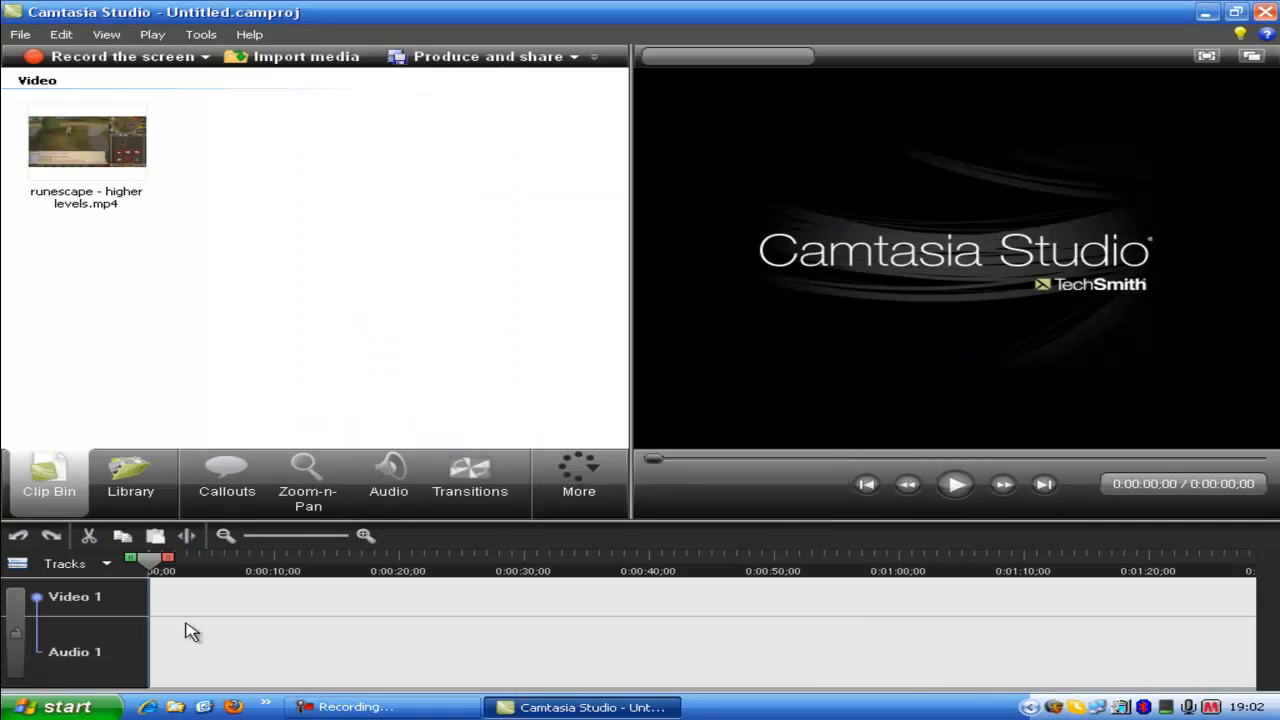
Place the runescape - higher levels.mp4 clip on the Video 1 track and accept 640 x 360 editing dimensions.
left_click_drag(84, 152, 243, 594)
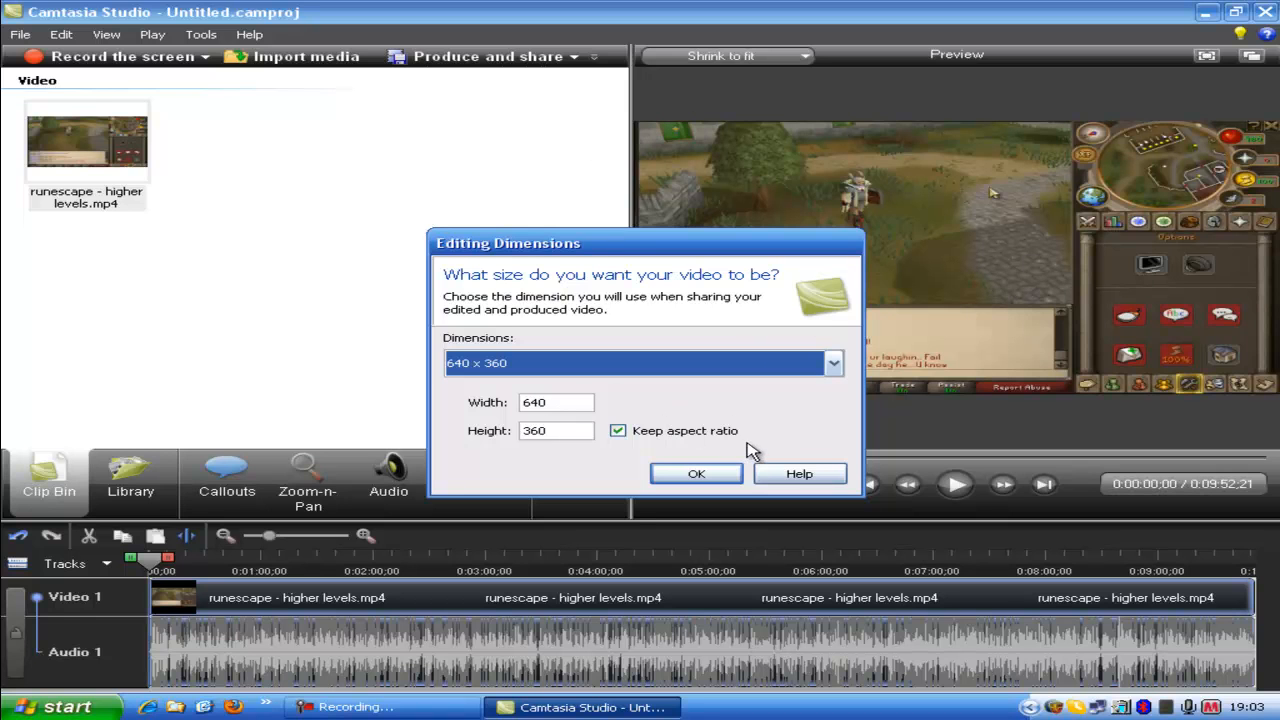
left_click(664, 471)
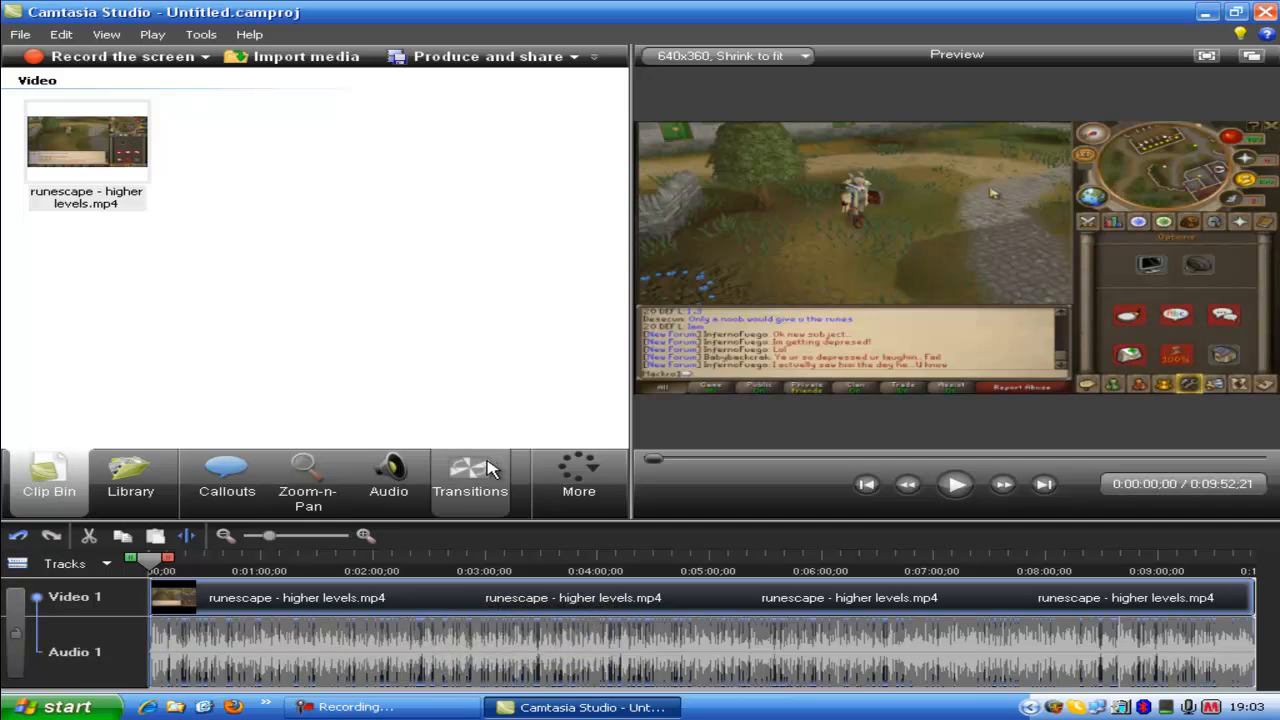
Start producing the video with Custom production settings and choose MOV - QuickTime movie as the output format.
left_click(566, 60)
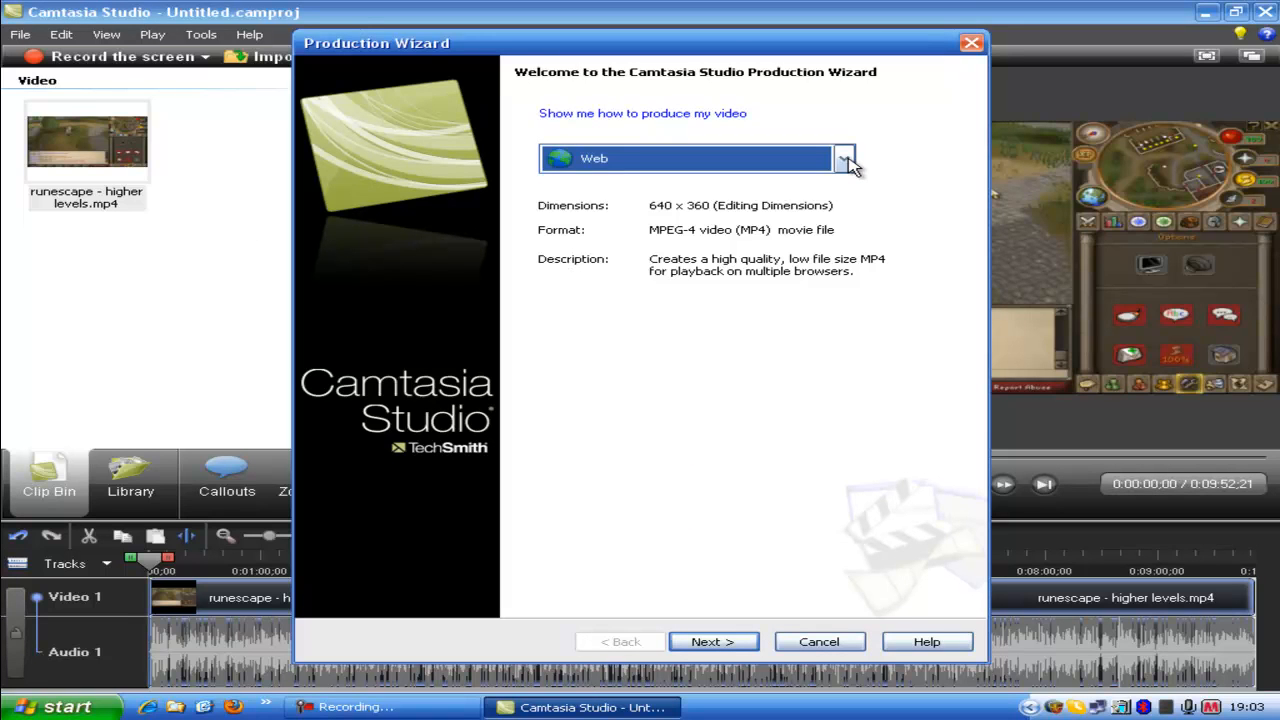
left_click(845, 160)
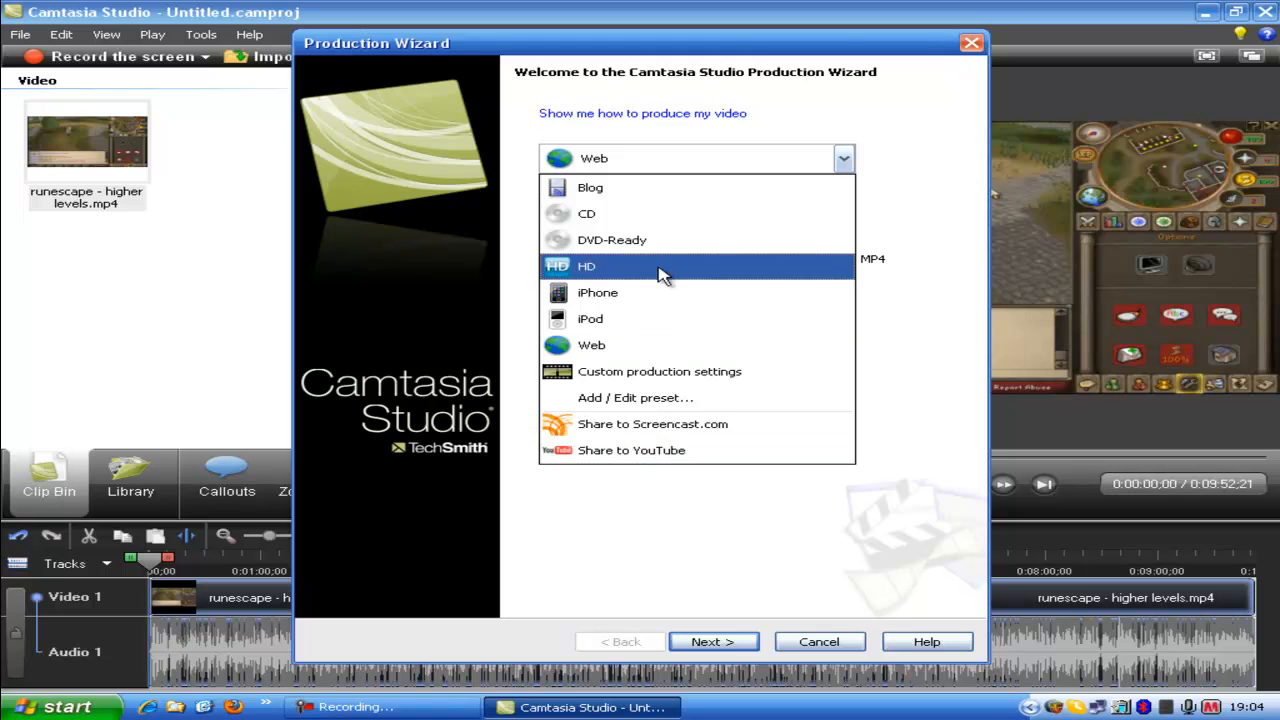
left_click(655, 372)
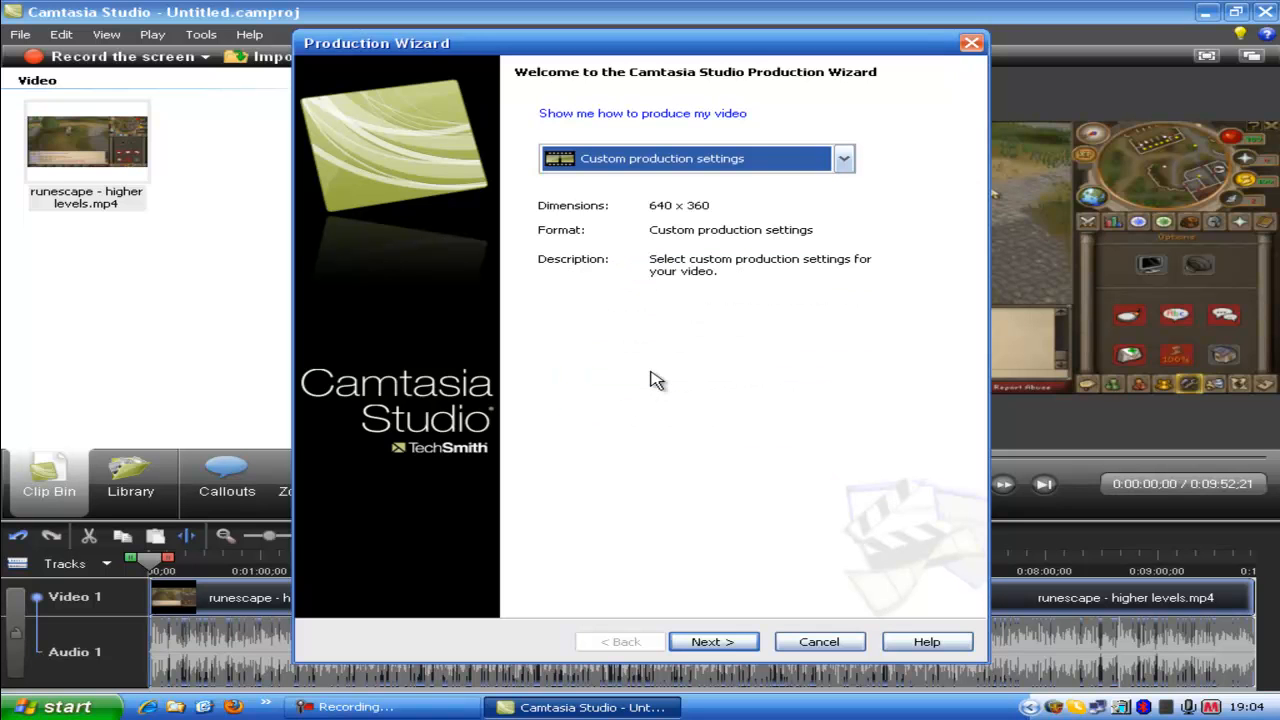
left_click(735, 641)
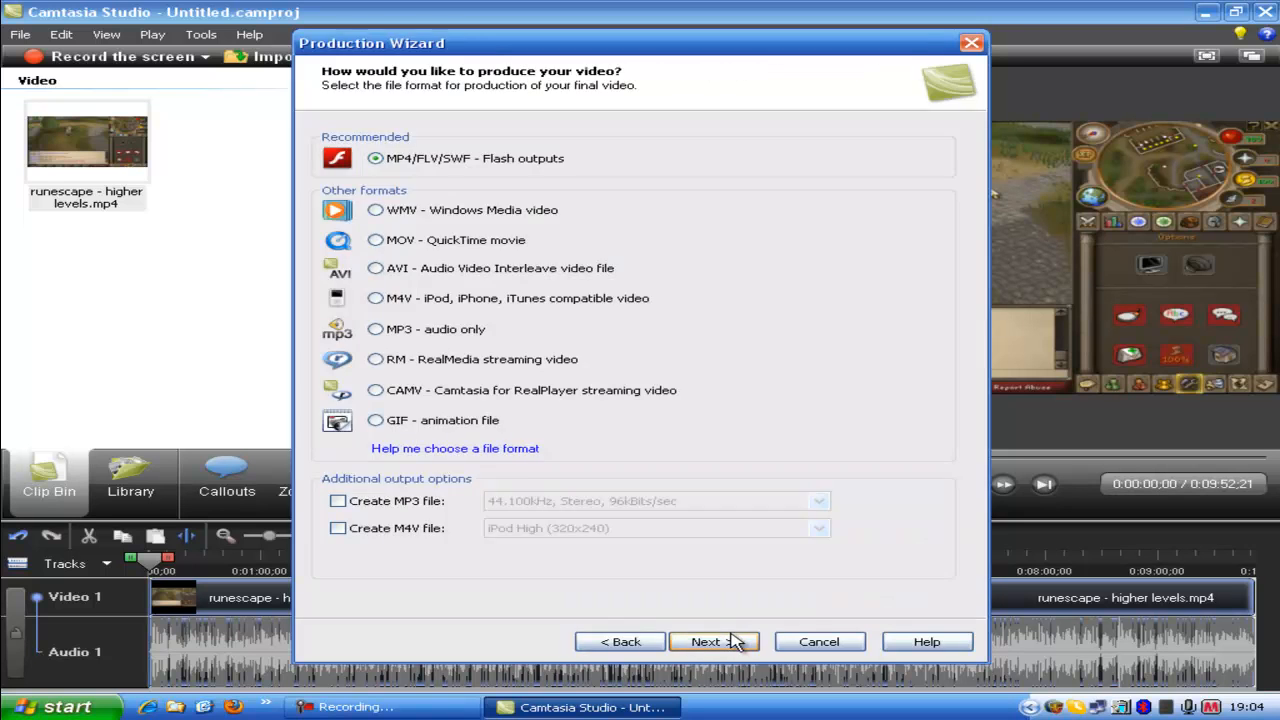
left_click(407, 243)
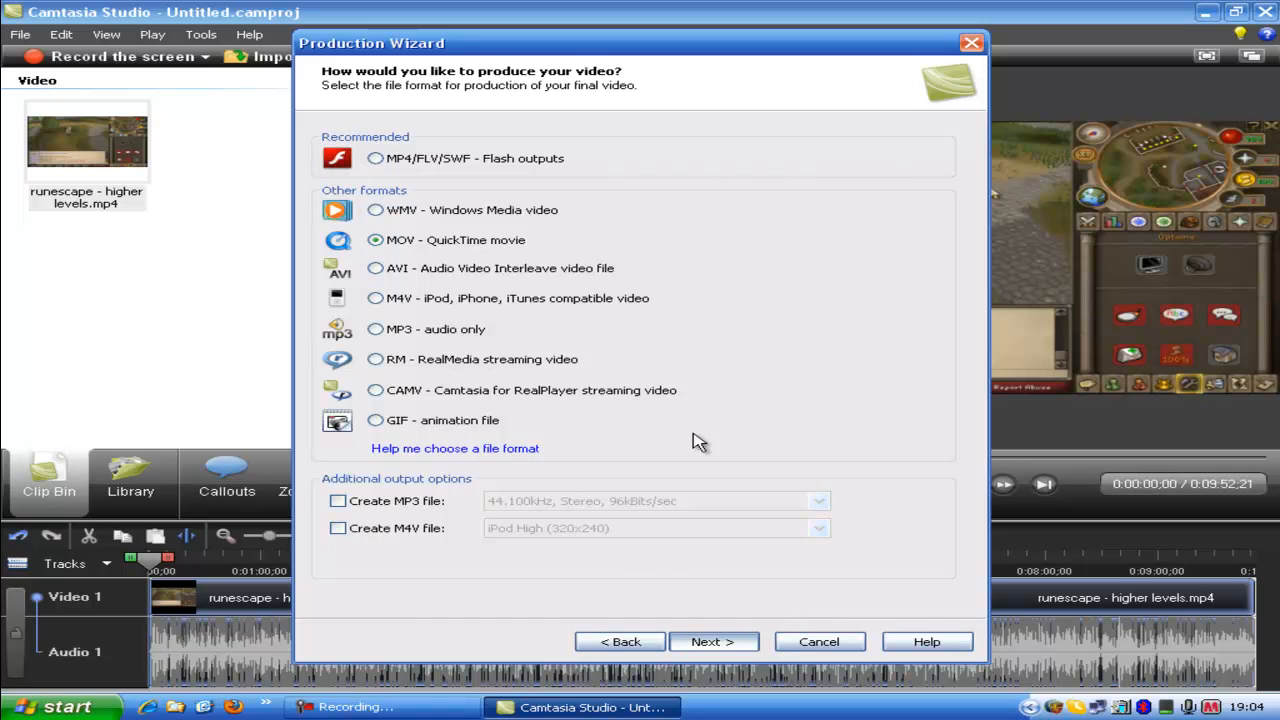
left_click(712, 641)
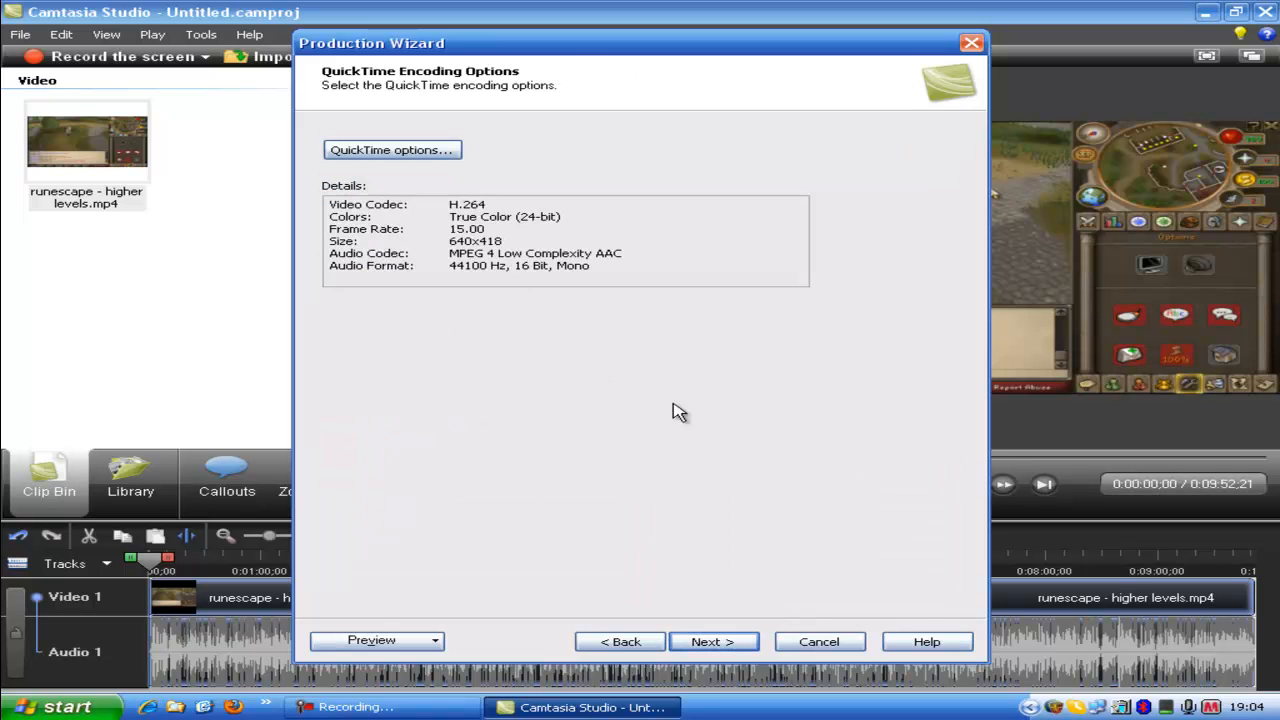
Examine the QuickTime movie options and their video compression settings, cancelling out of both dialogs.
left_click(388, 152)
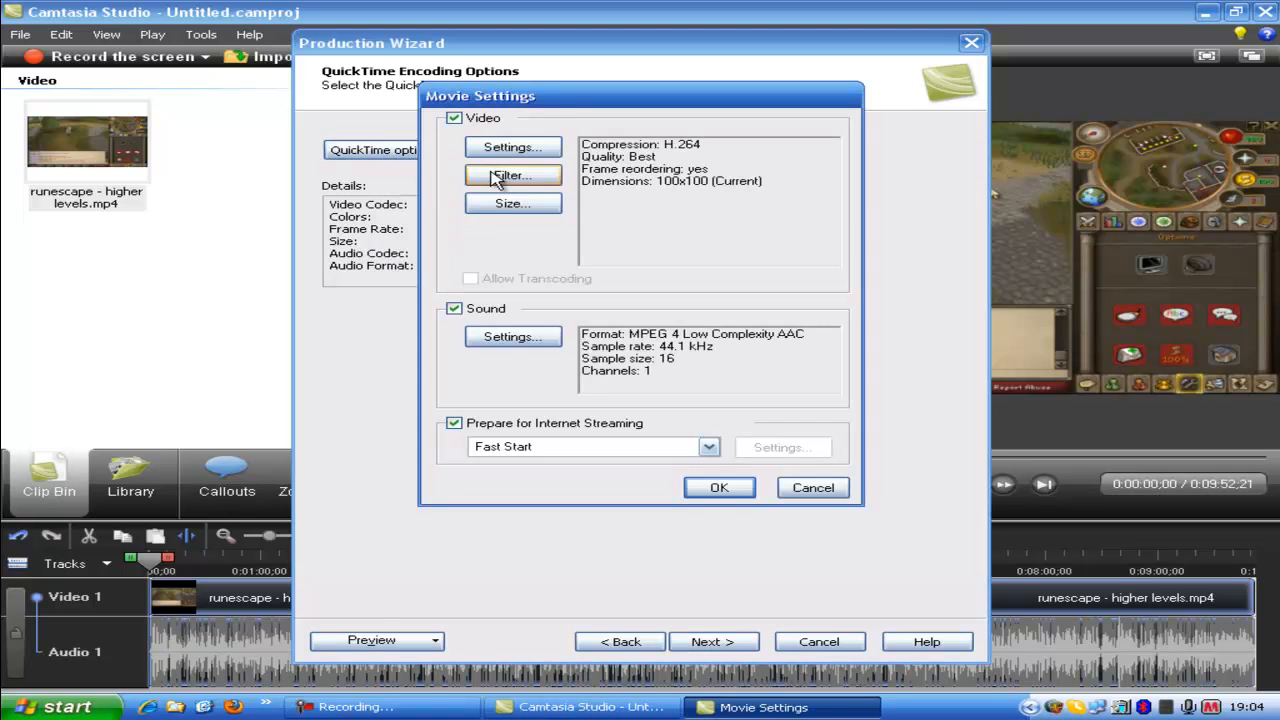
left_click(502, 148)
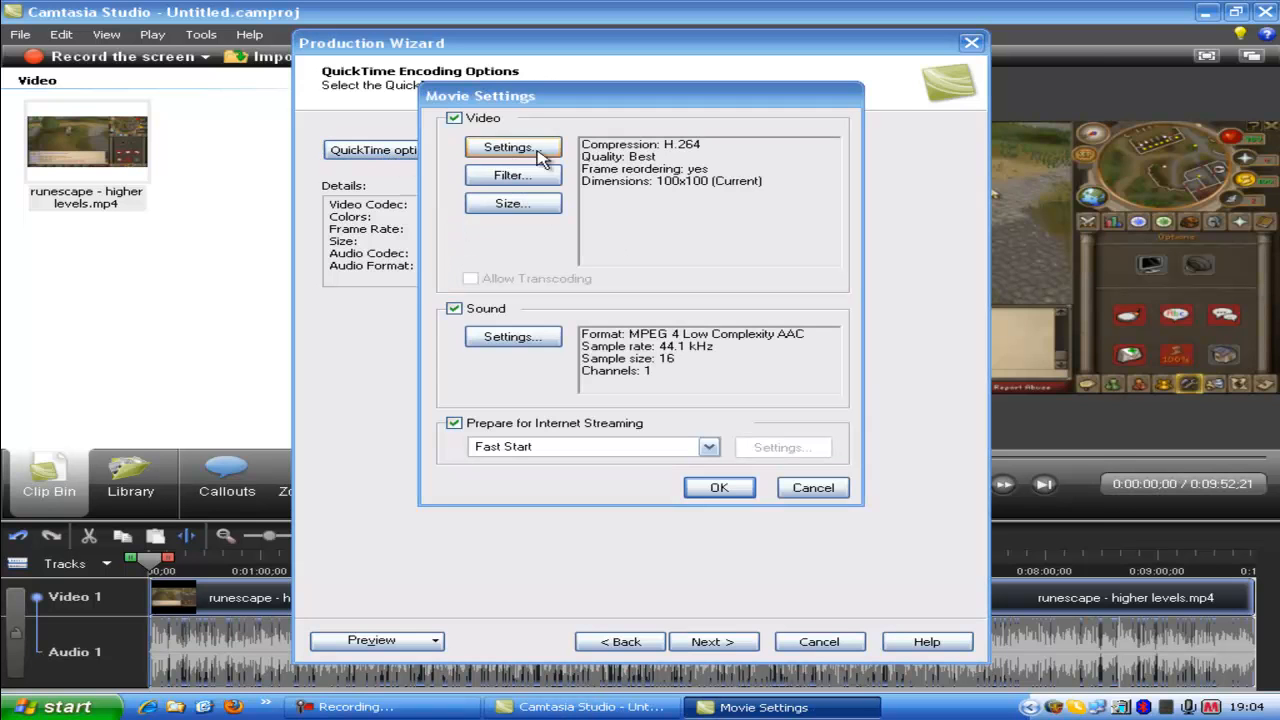
left_click_drag(570, 352, 660, 358)
left_click(1060, 534)
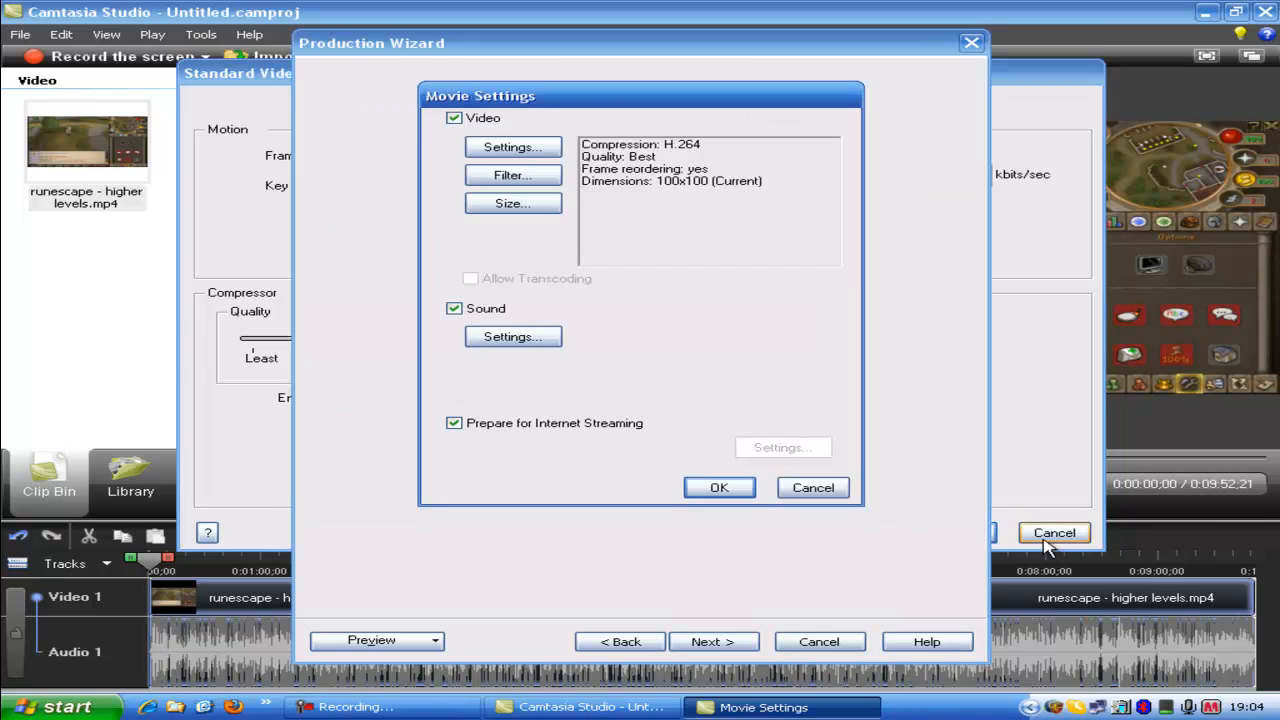
left_click(805, 487)
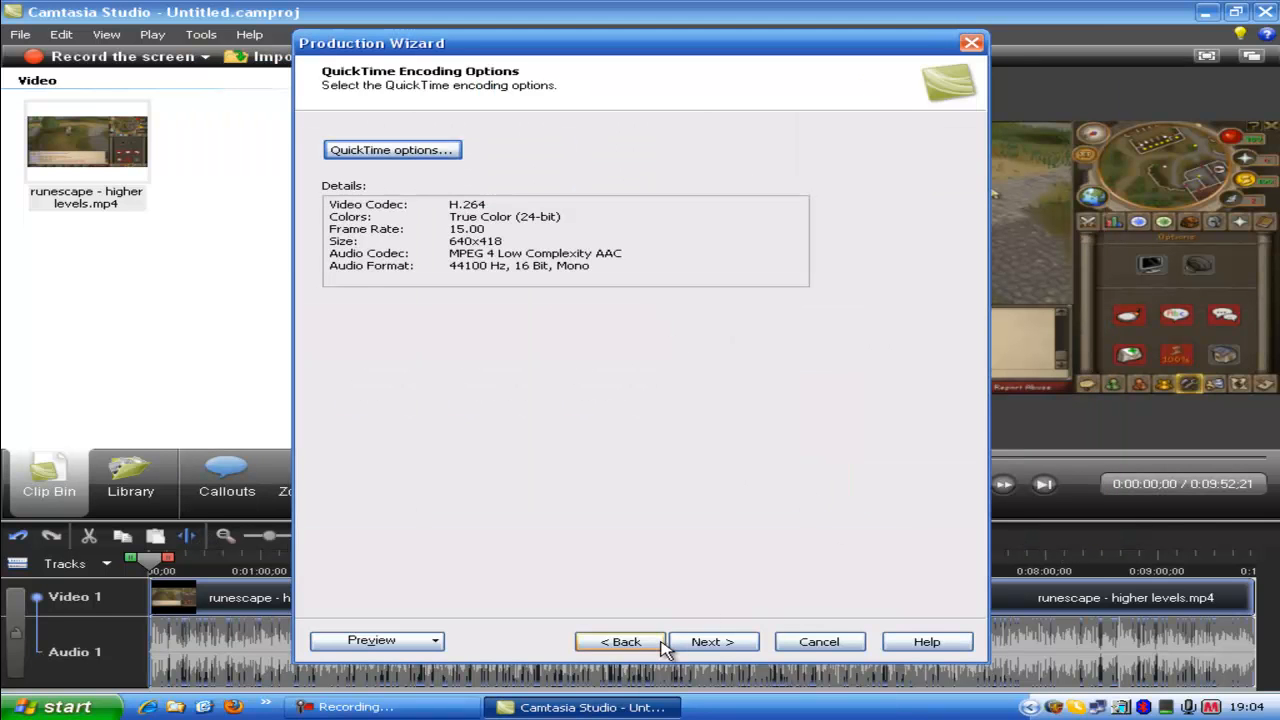
Return to the start of the Production Wizard, choose the HD preset and proceed to the file name and folder page.
left_click(622, 641)
left_click(622, 641)
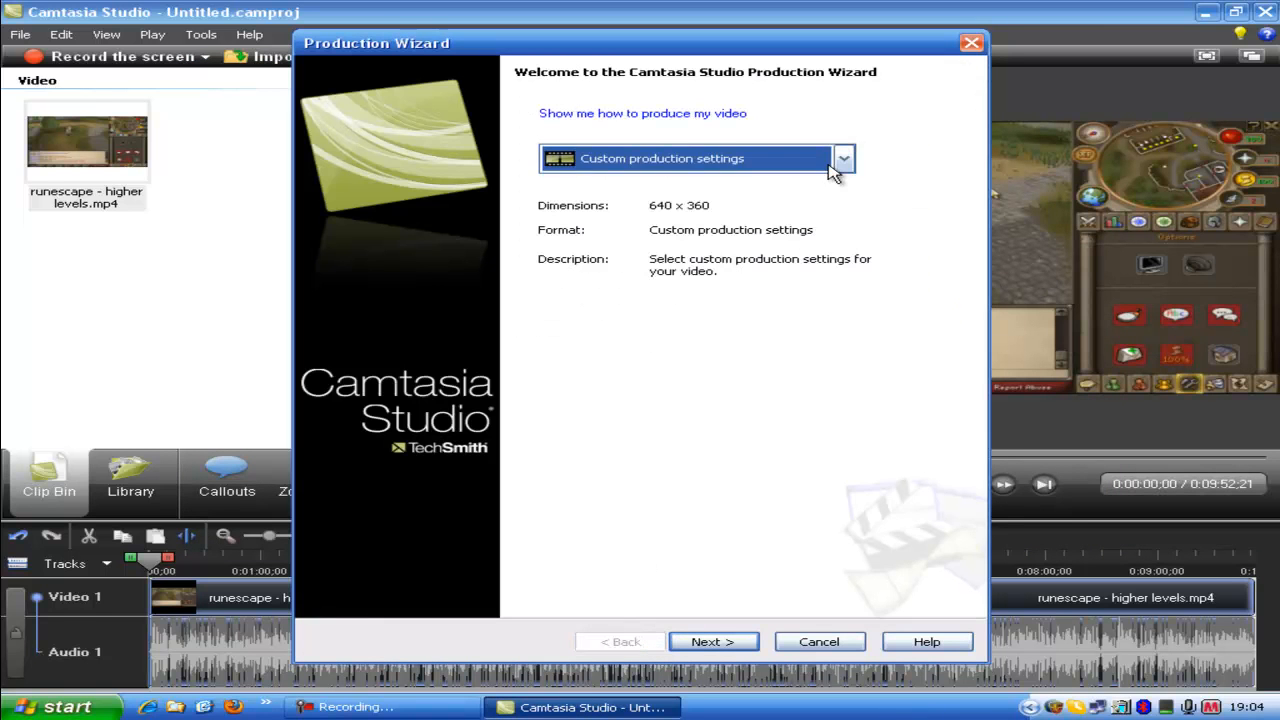
left_click(765, 158)
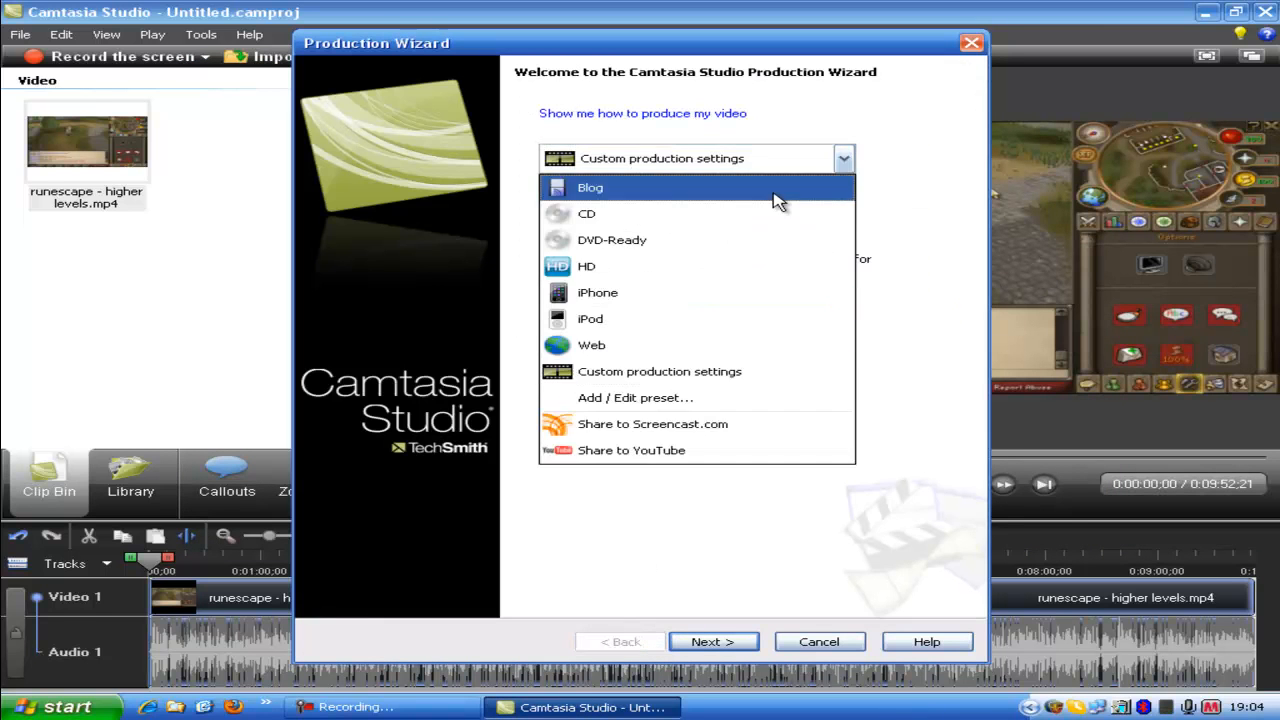
left_click(690, 268)
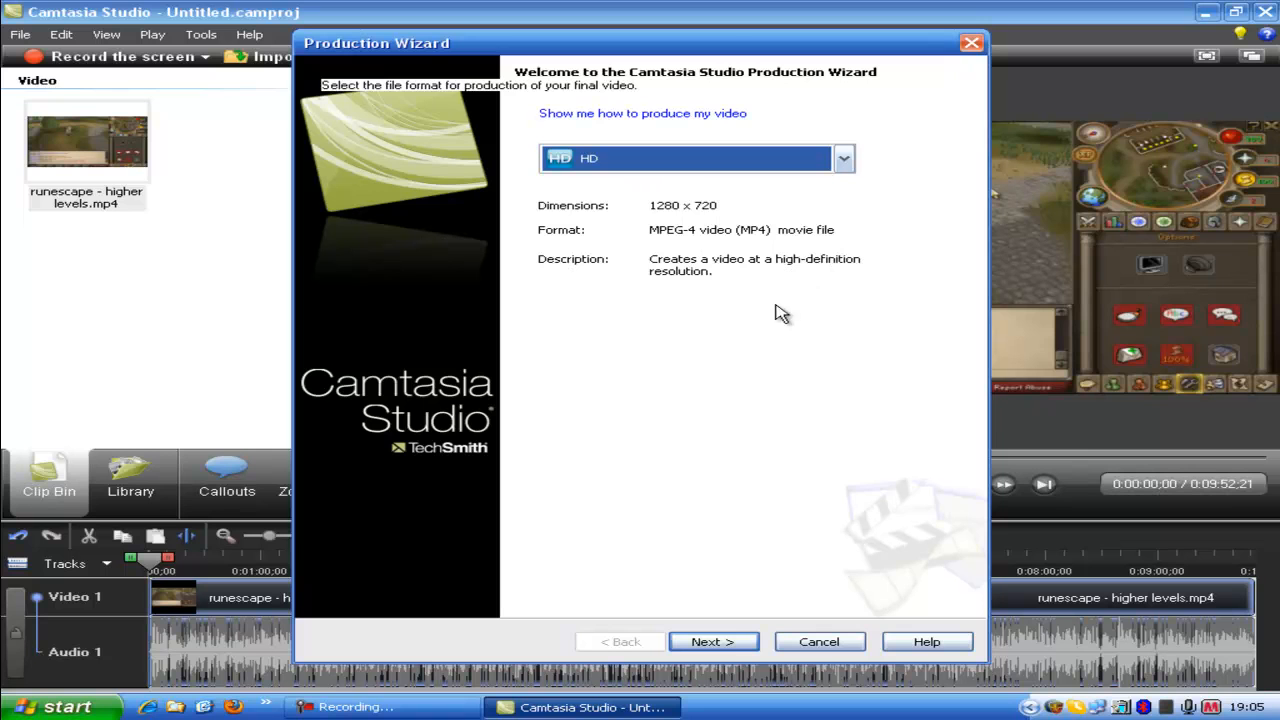
left_click(713, 642)
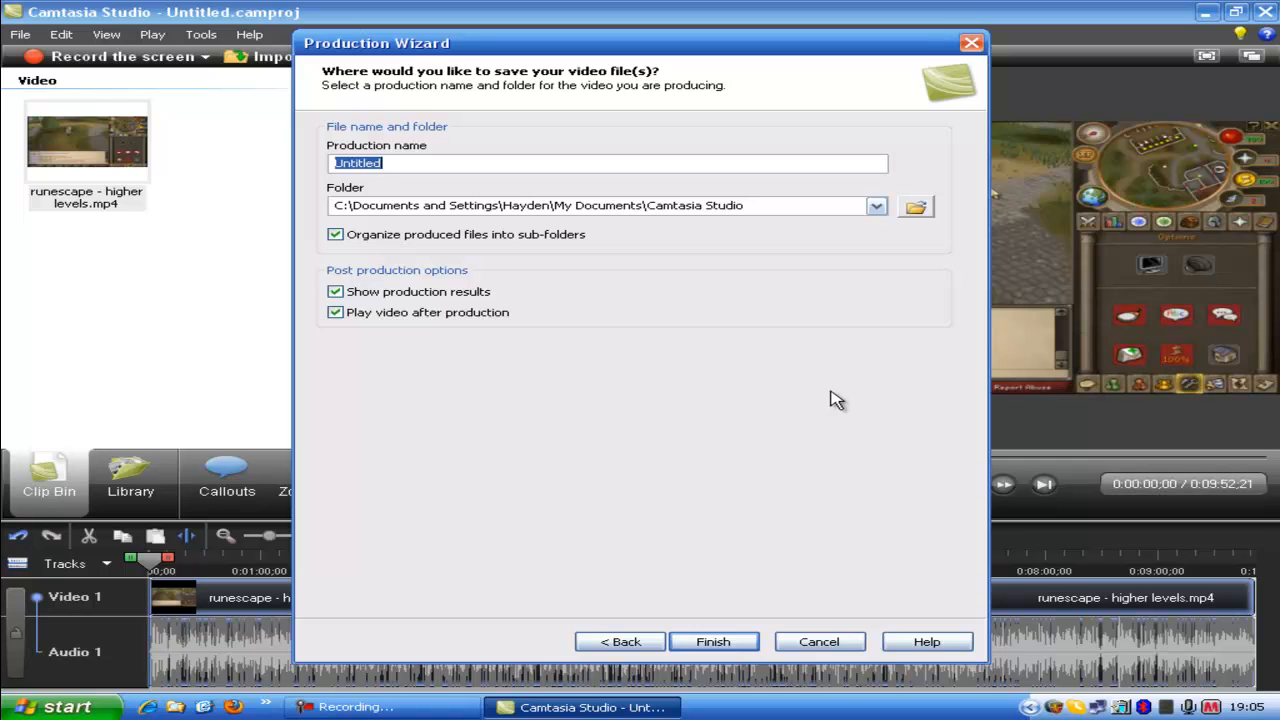
Cancel the Production Wizard and close Camtasia Studio without saving the untitled project.
left_click(836, 645)
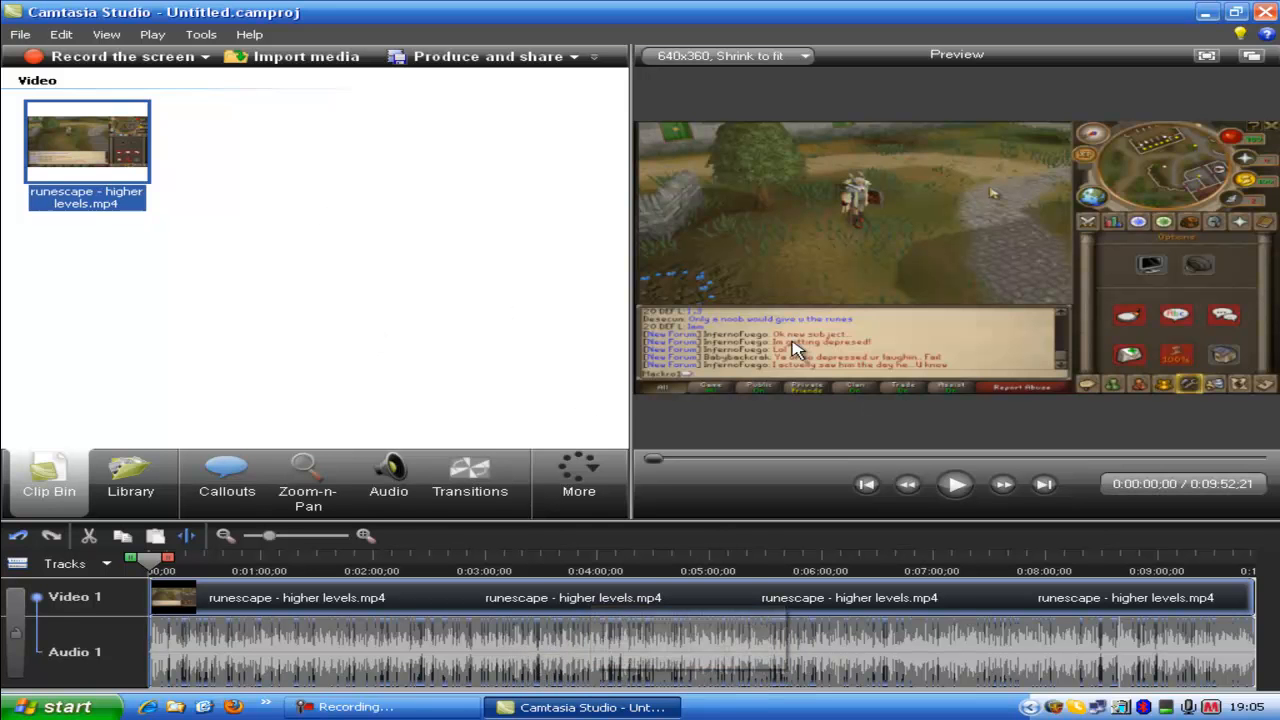
key("alt+F4")
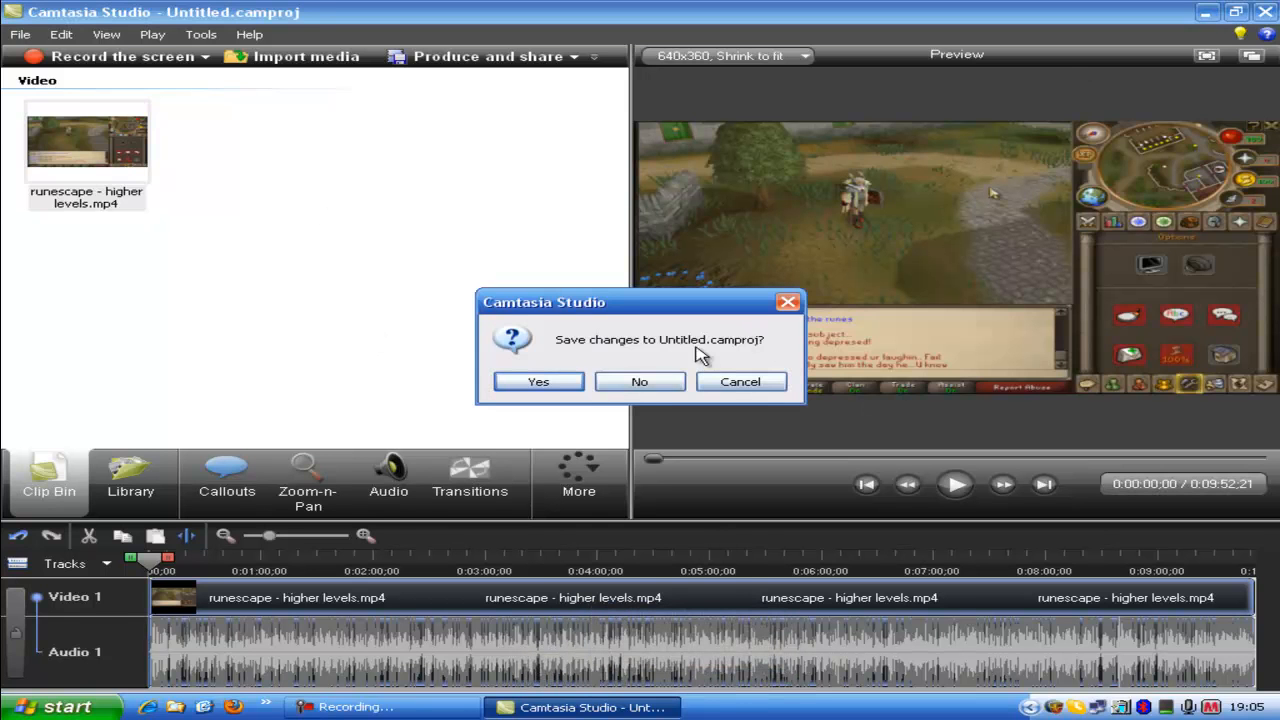
left_click(645, 381)
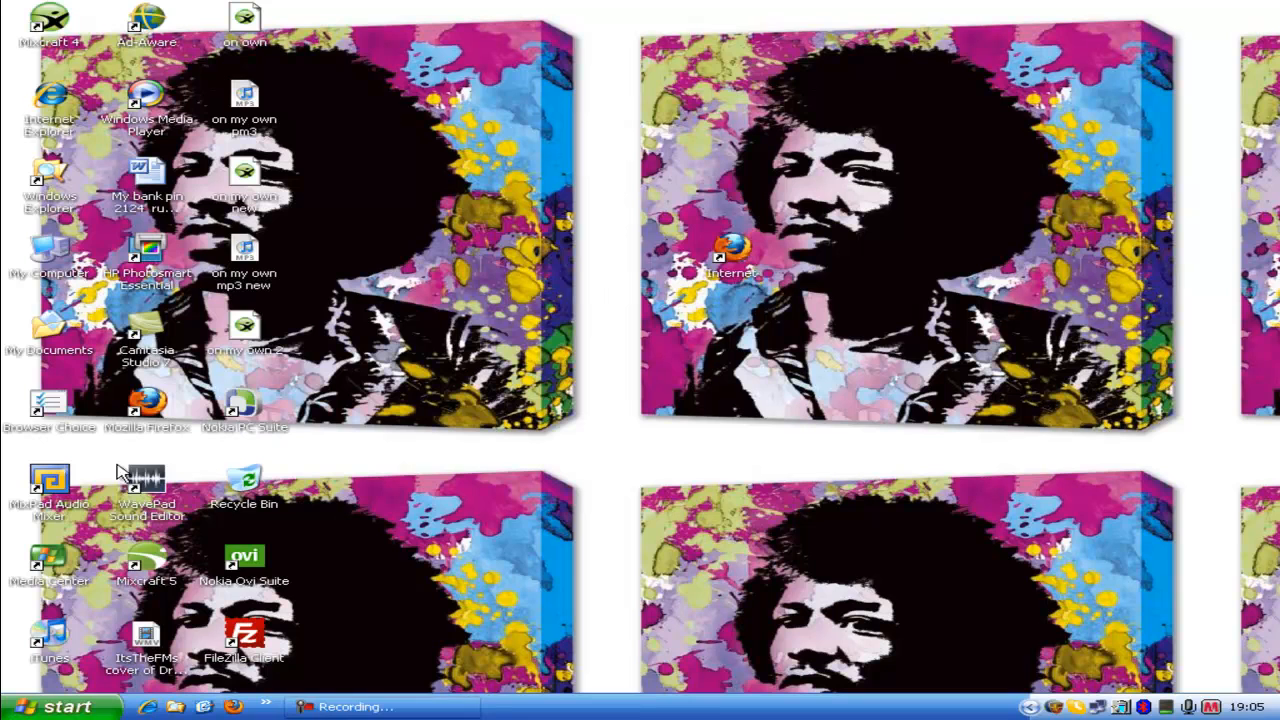
Open the "runescape - higher levels" folder inside My Documents' Camtasia Studio folder.
left_click(60, 707)
left_click(272, 308)
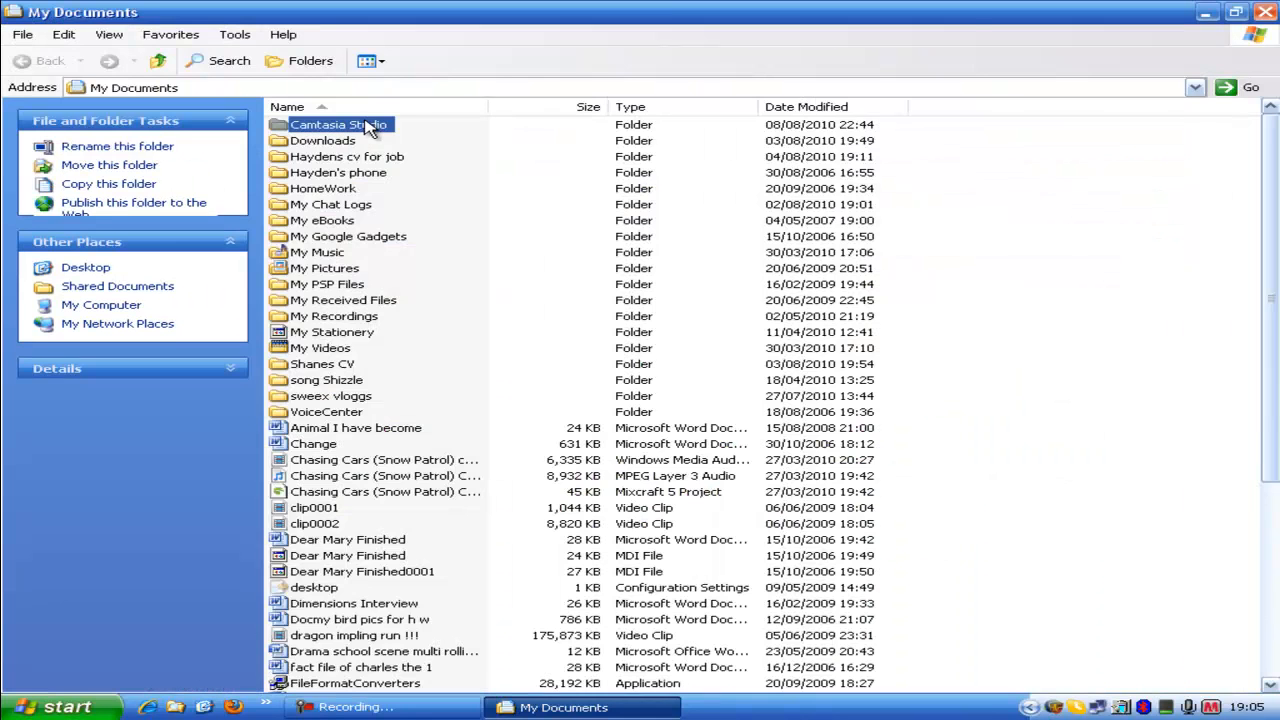
double_click(368, 125)
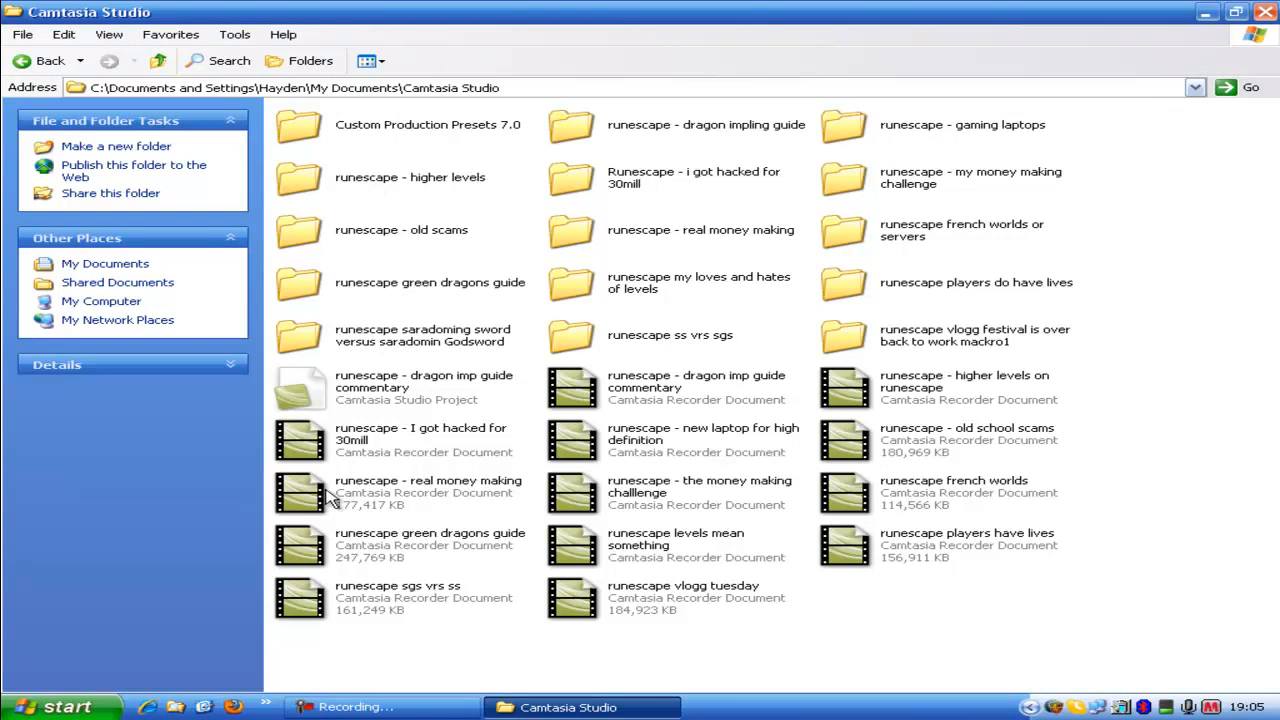
left_click_drag(926, 606, 980, 652)
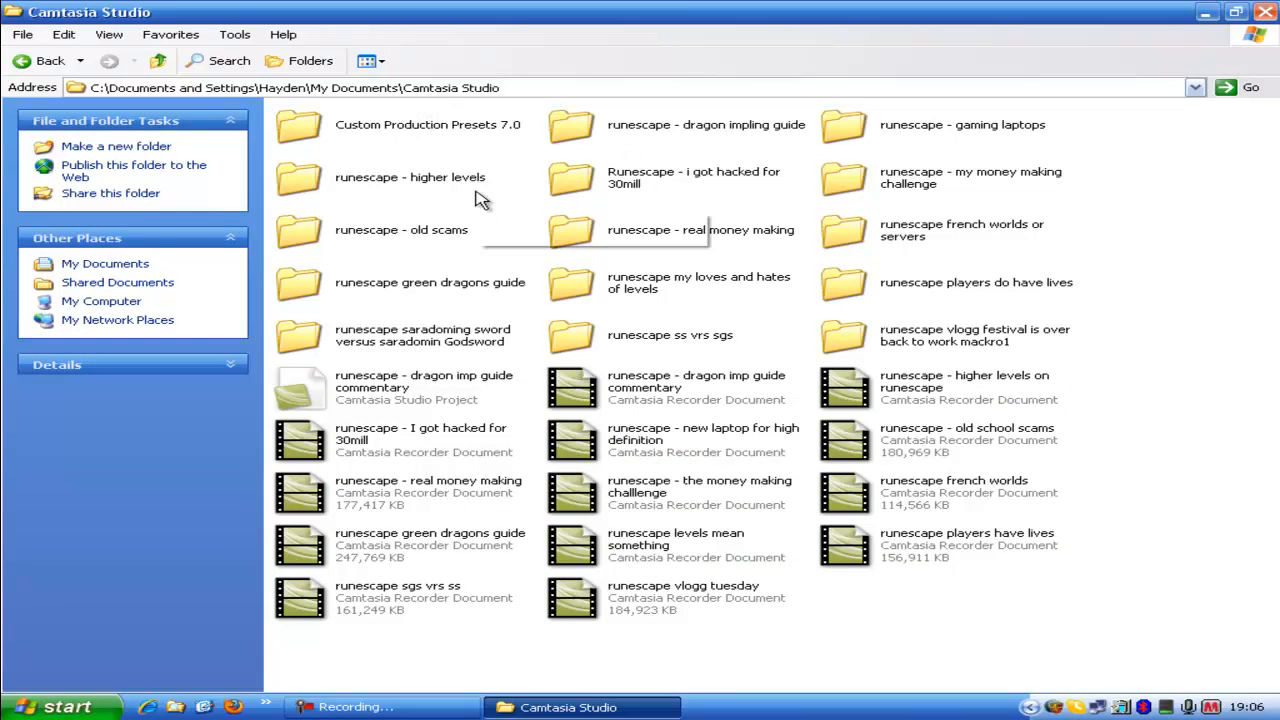
left_click(404, 176)
key("F2")
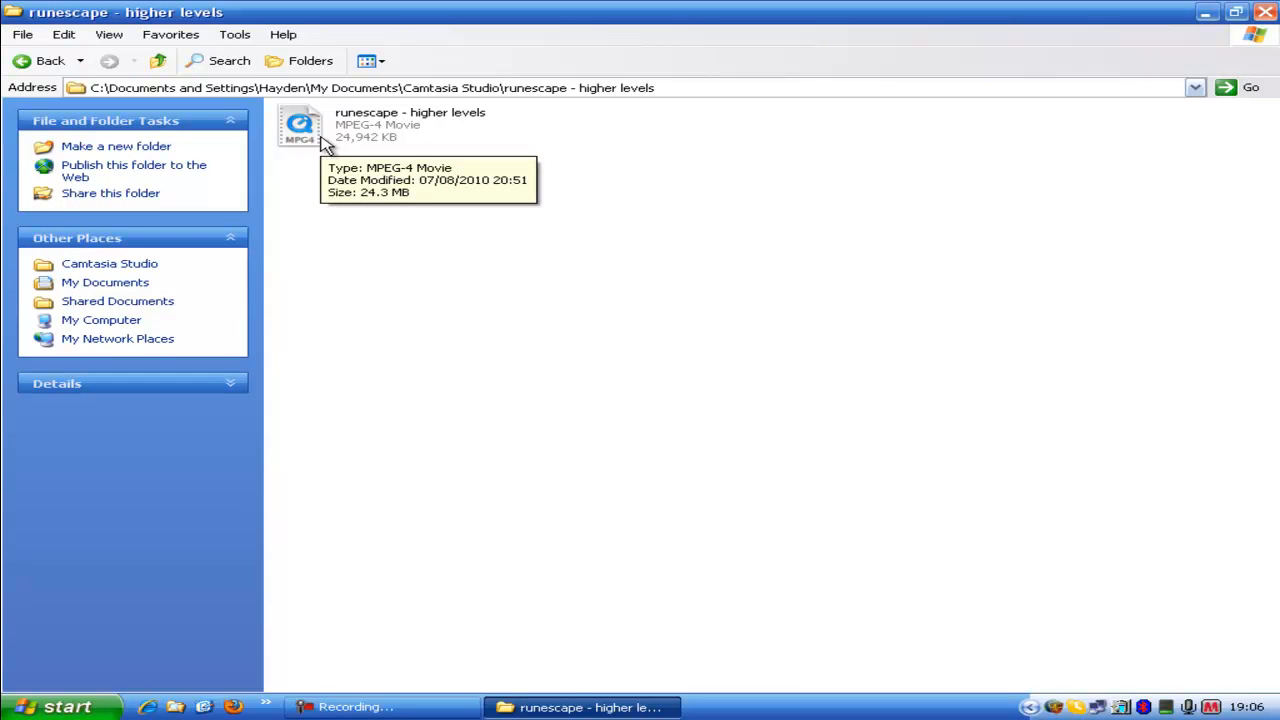
Inspect the produced "runescape - higher levels" MPEG-4 file, return to the Camtasia Studio folder and close the folder window.
double_click(321, 140)
right_click(322, 139)
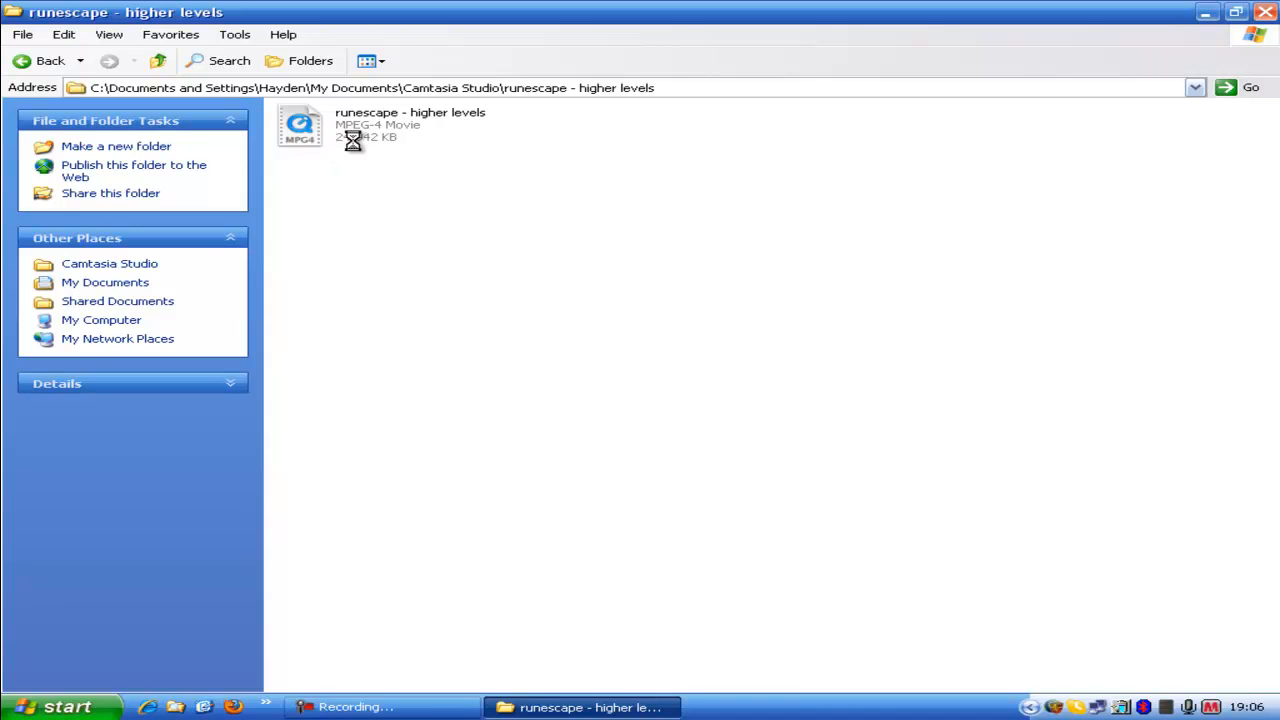
left_click(707, 201)
left_click(20, 61)
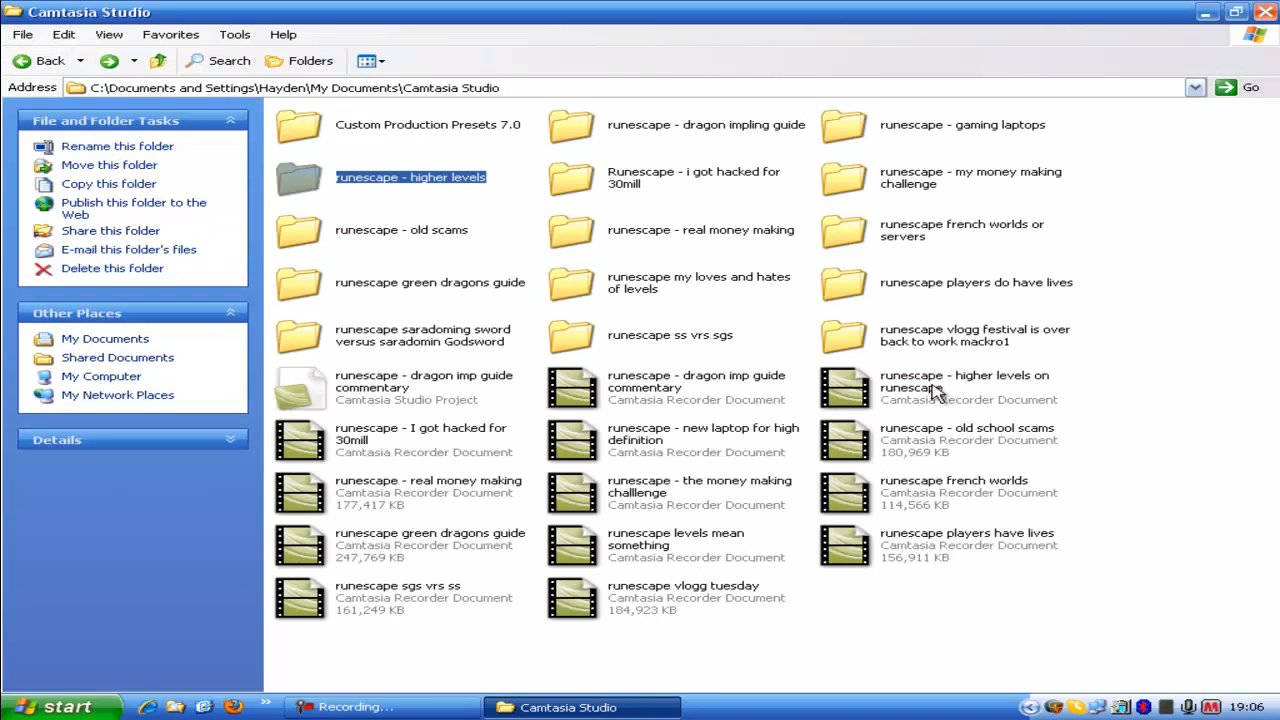
left_click(1266, 11)
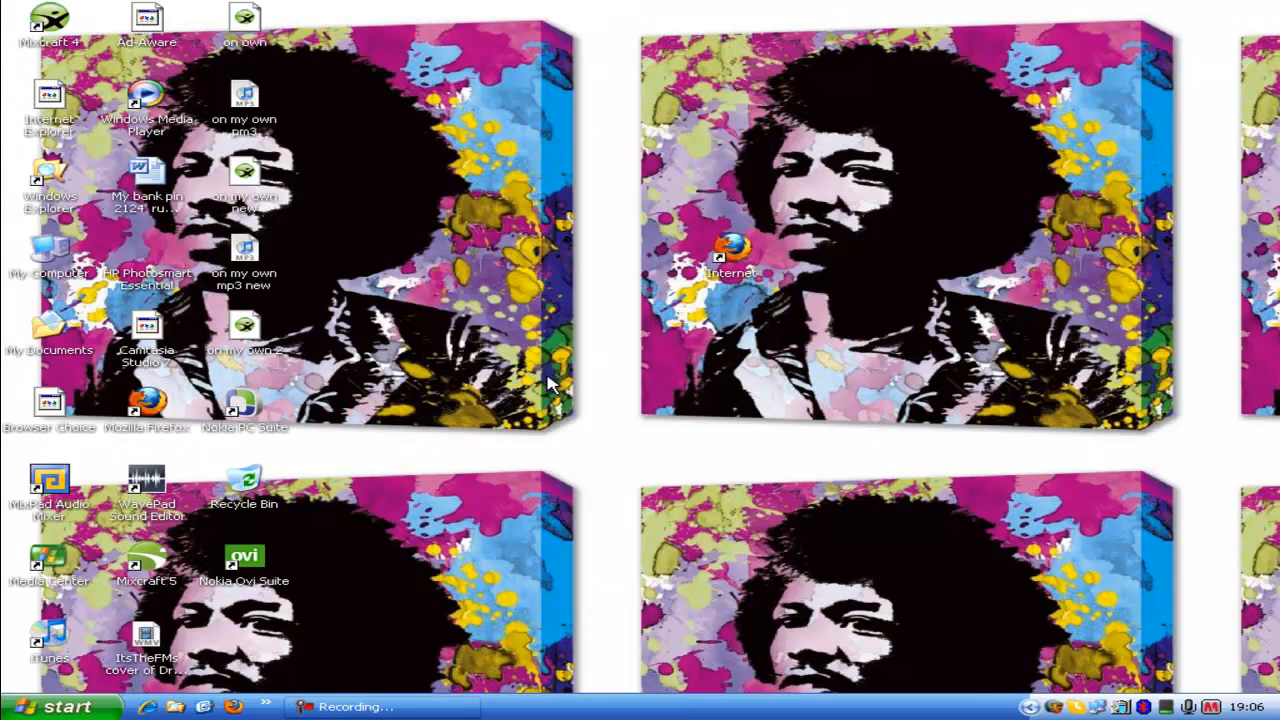
left_click(60, 707)
left_click(126, 323)
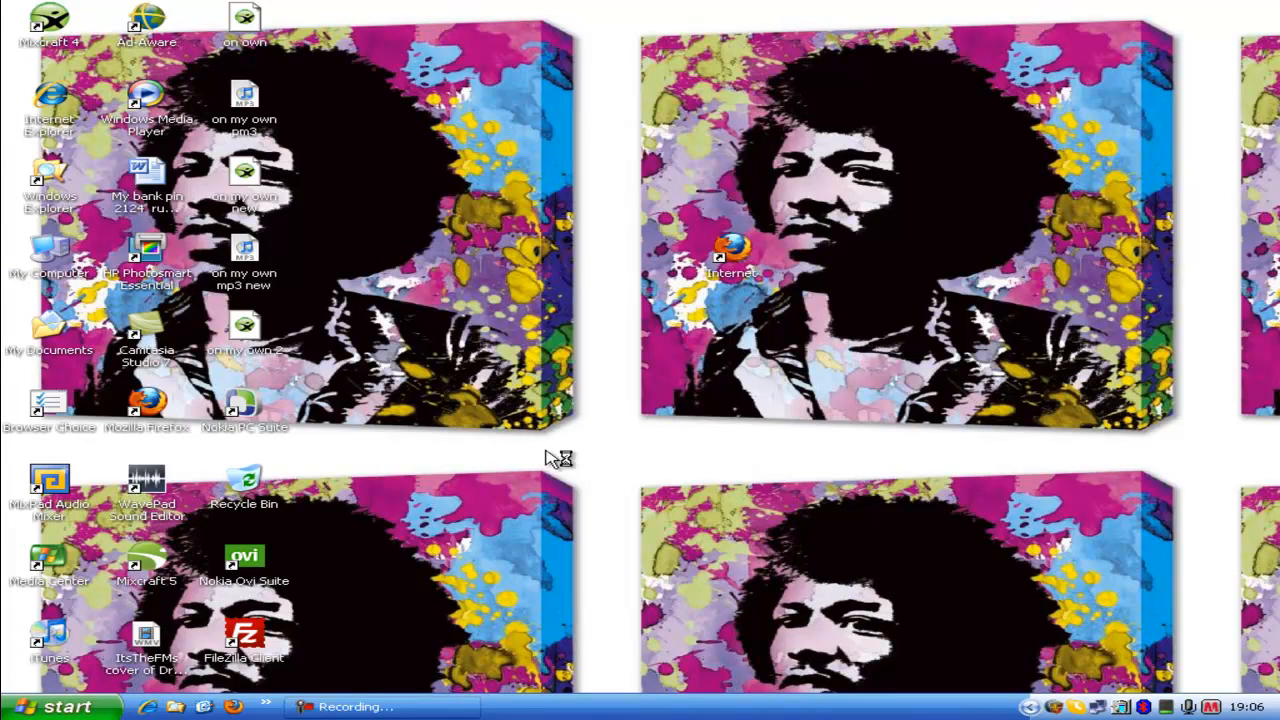
type("youtue")
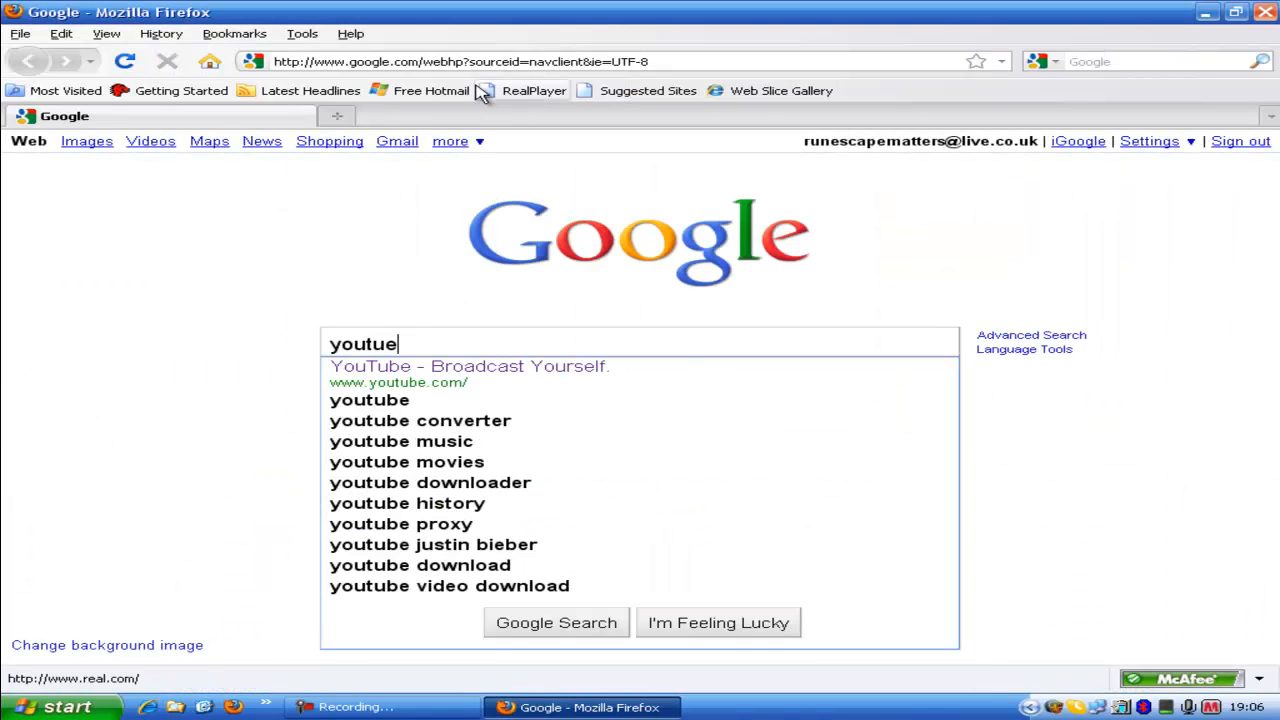
left_click(691, 61)
key("BackSpace")
type("w")
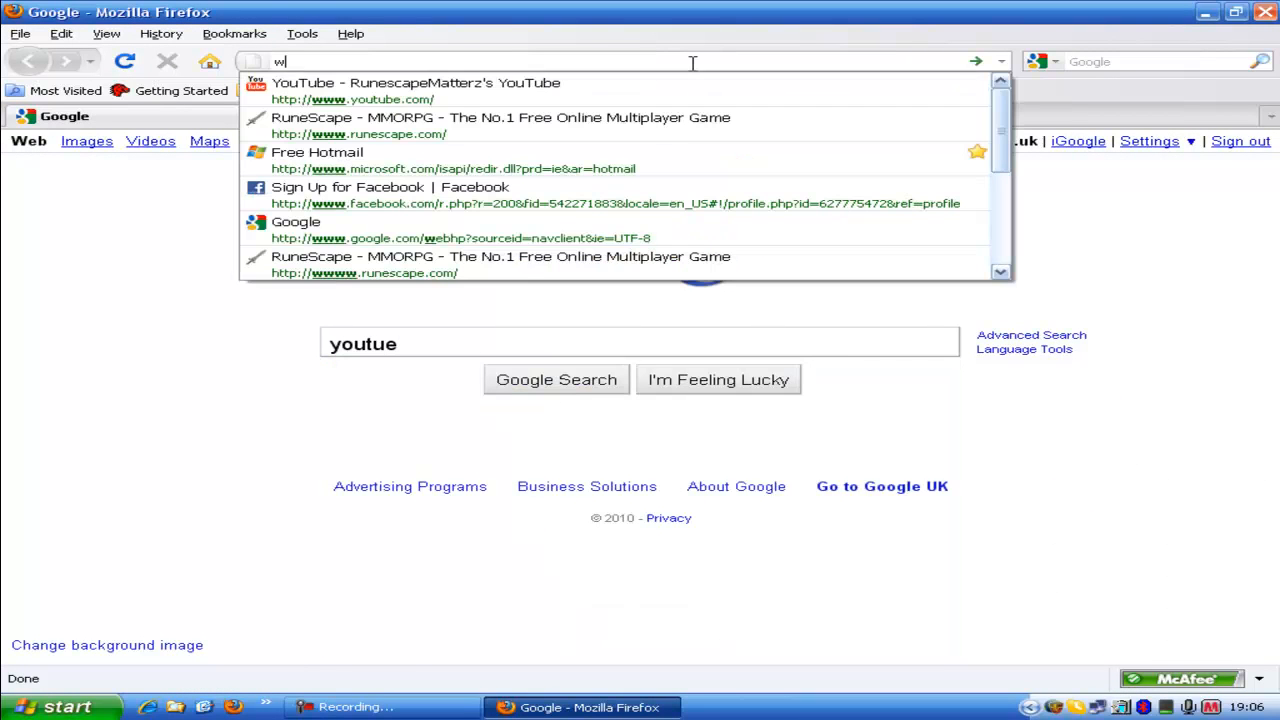
left_click(674, 85)
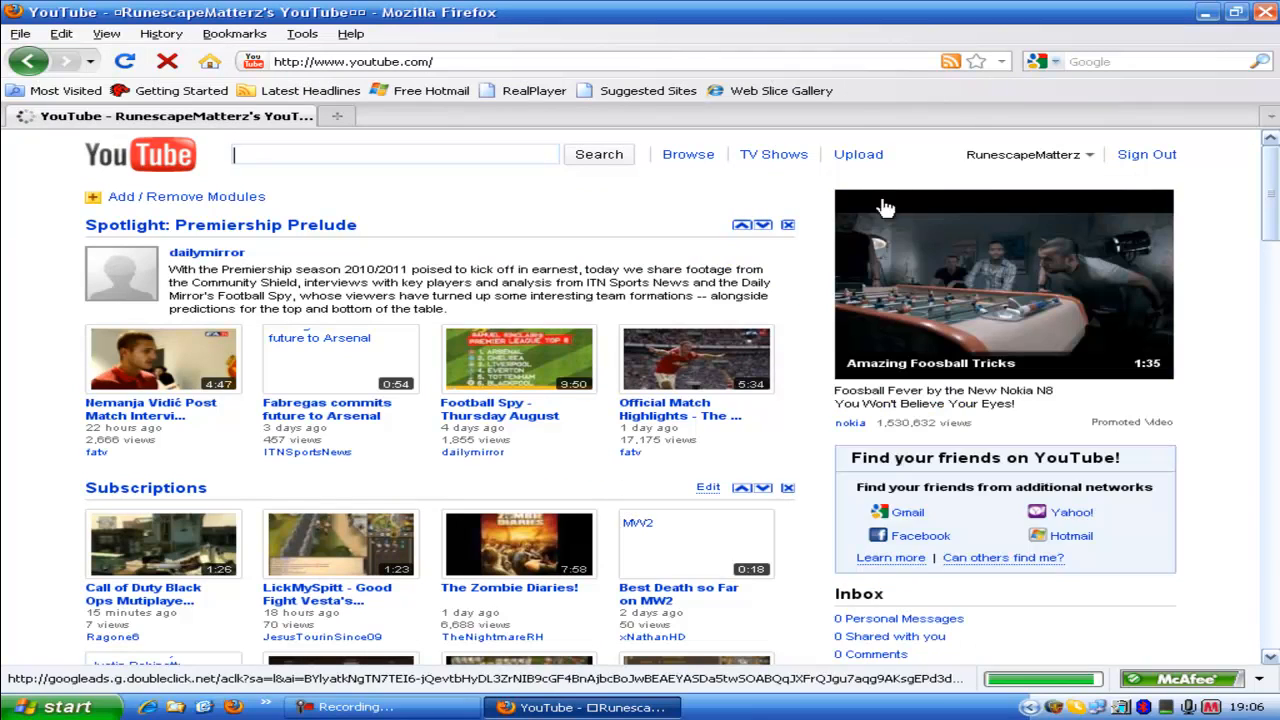
Upload the "runescape - gaming laptops" video to YouTube and look over its upload progress, video information and privacy settings.
left_click(845, 155)
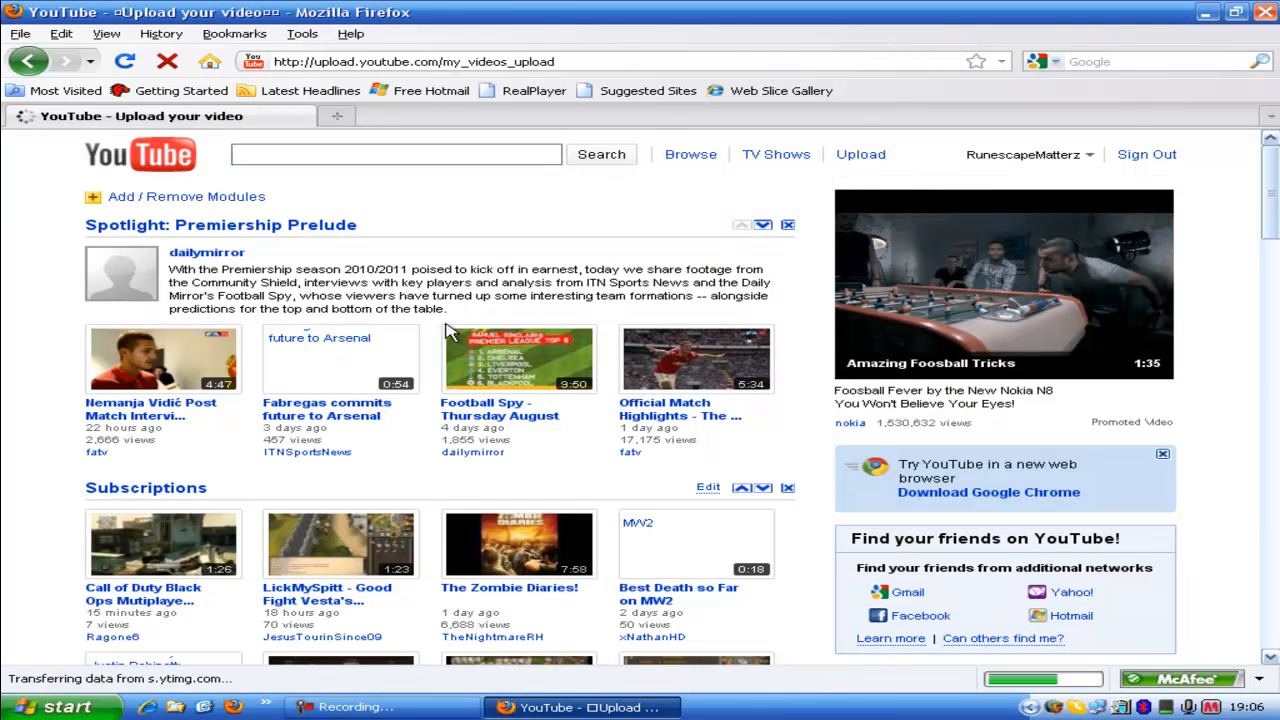
left_click(177, 290)
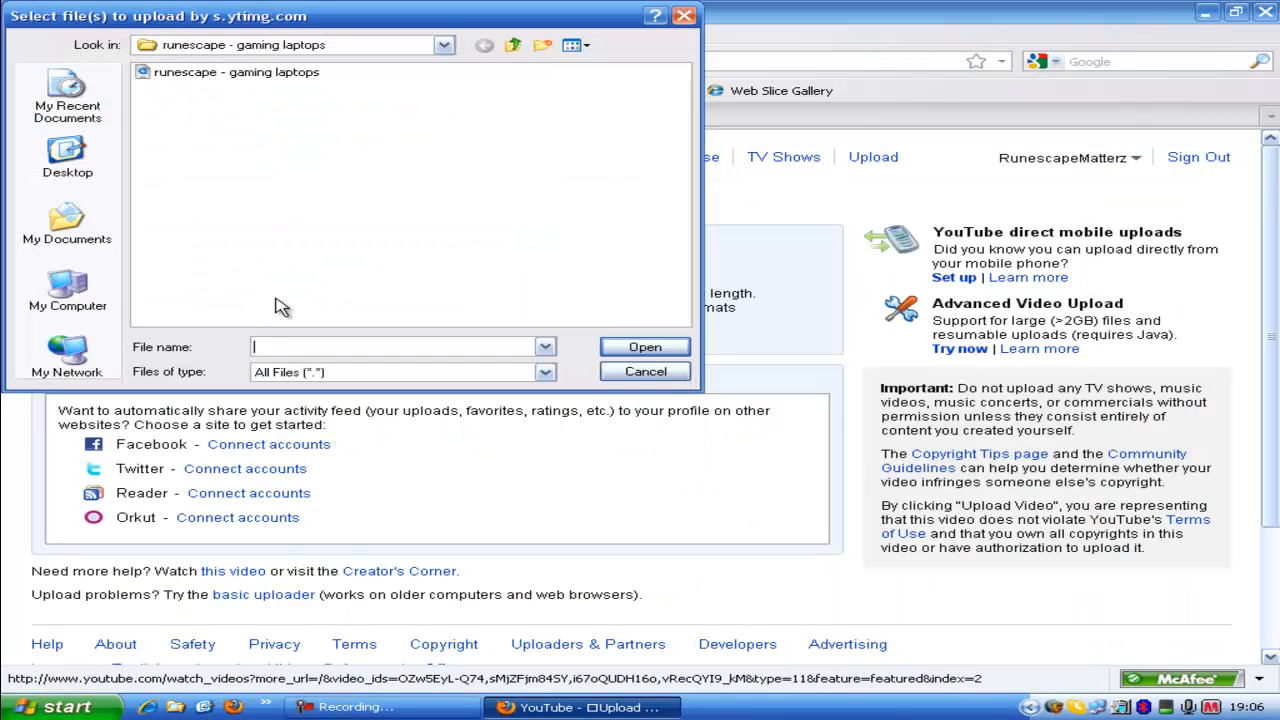
left_click(227, 75)
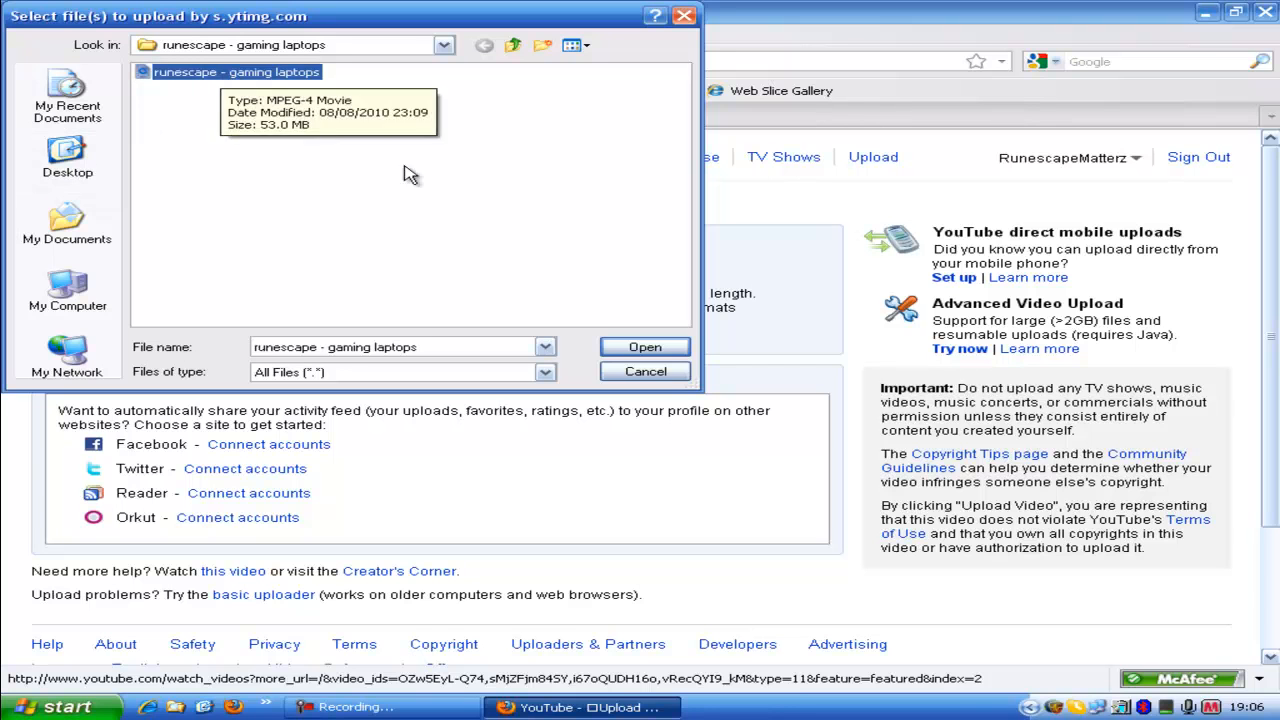
left_click(643, 348)
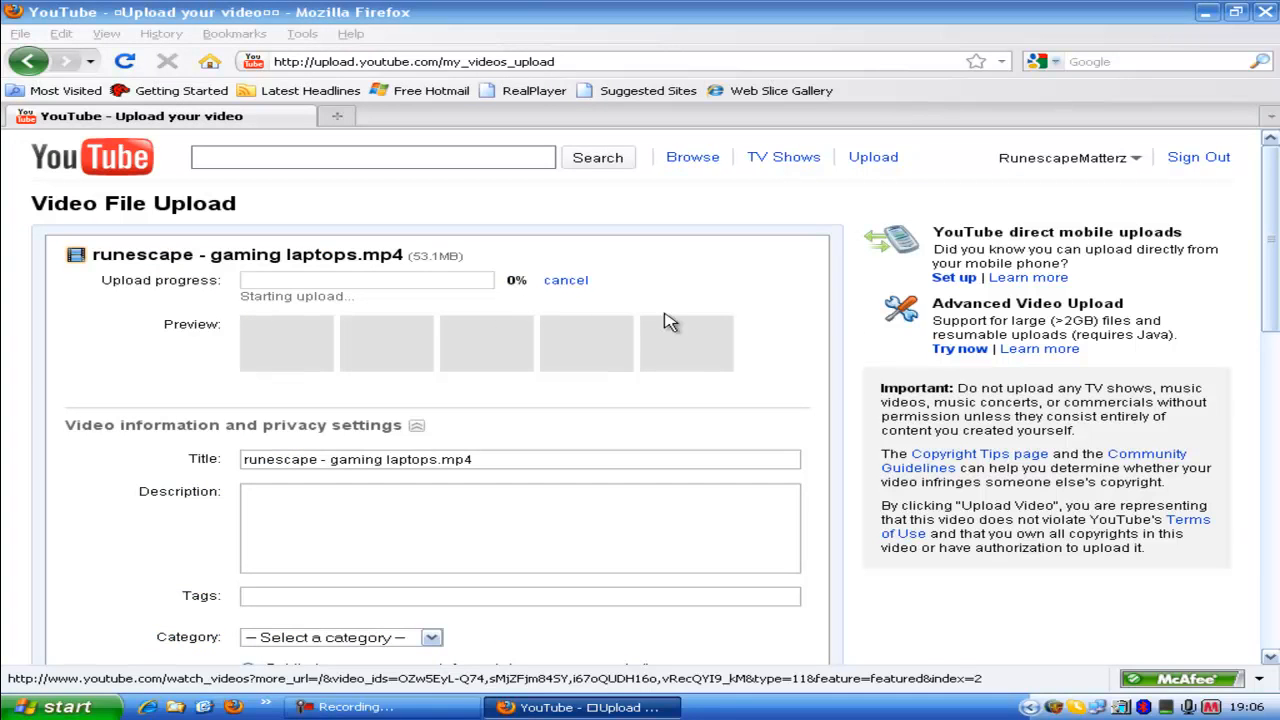
scroll(415, 250, "down", 2)
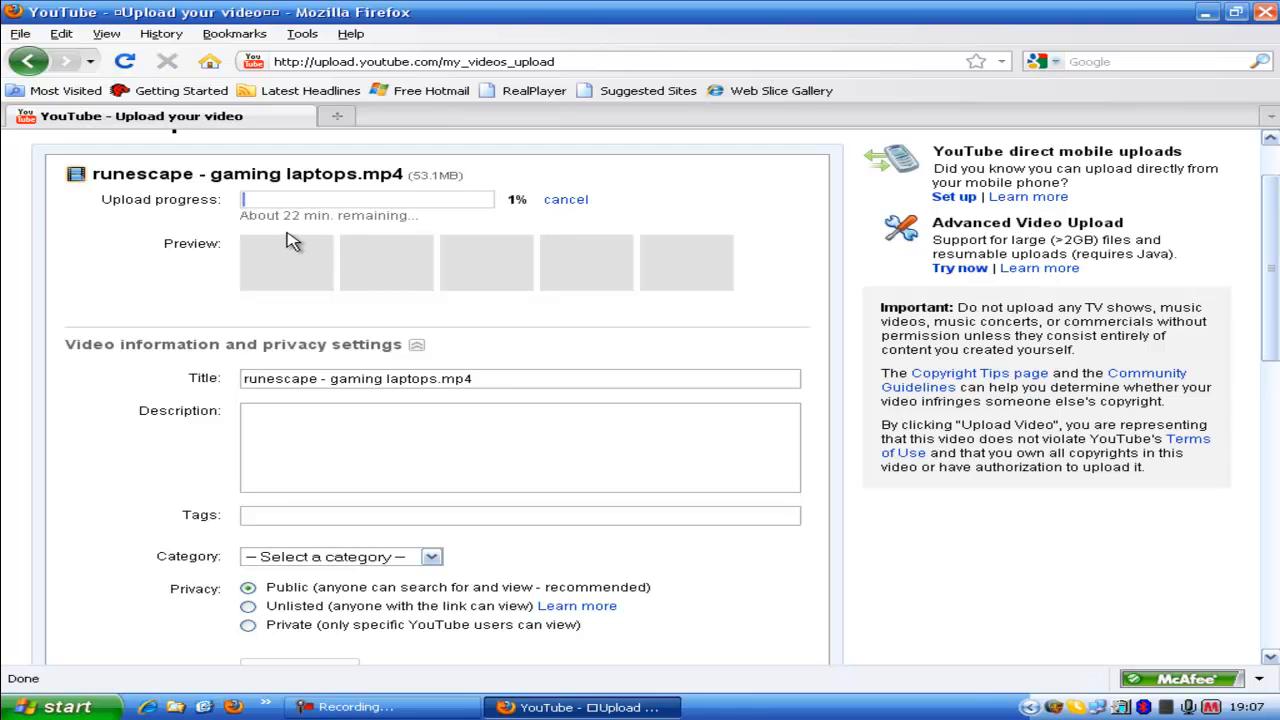
scroll(450, 400, "down", 1)
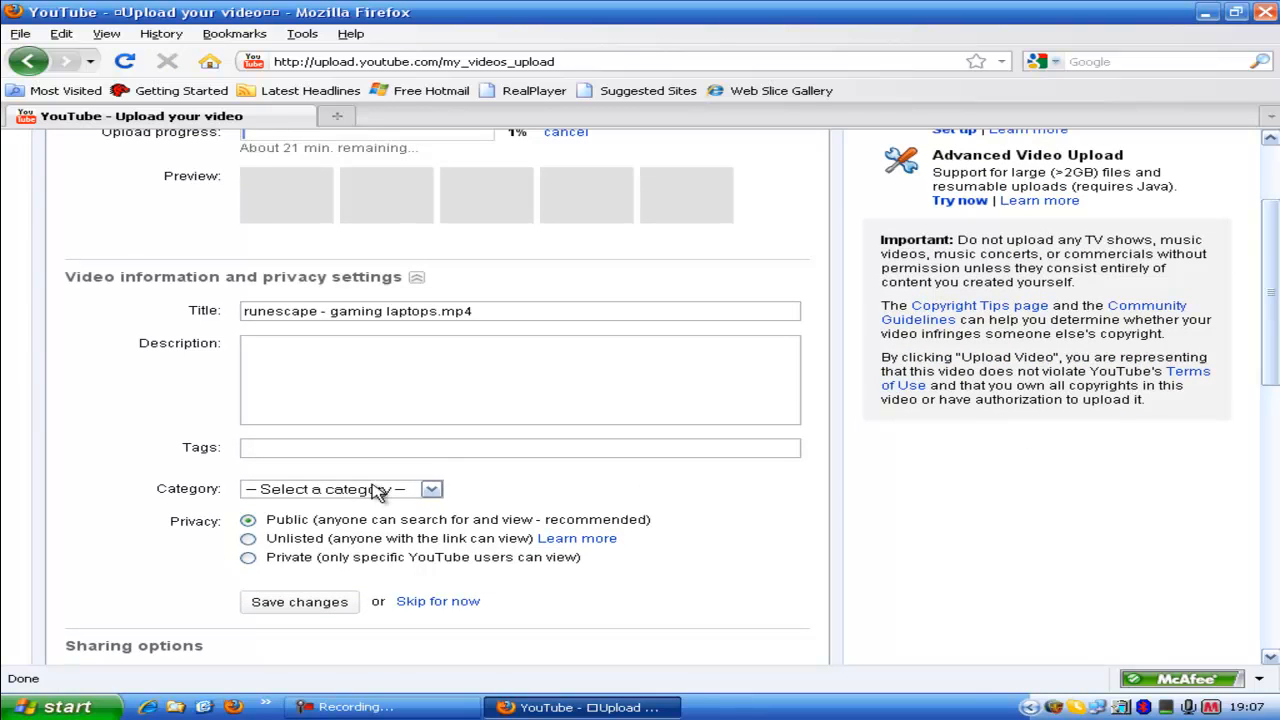
left_click_drag(1276, 359, 1275, 295)
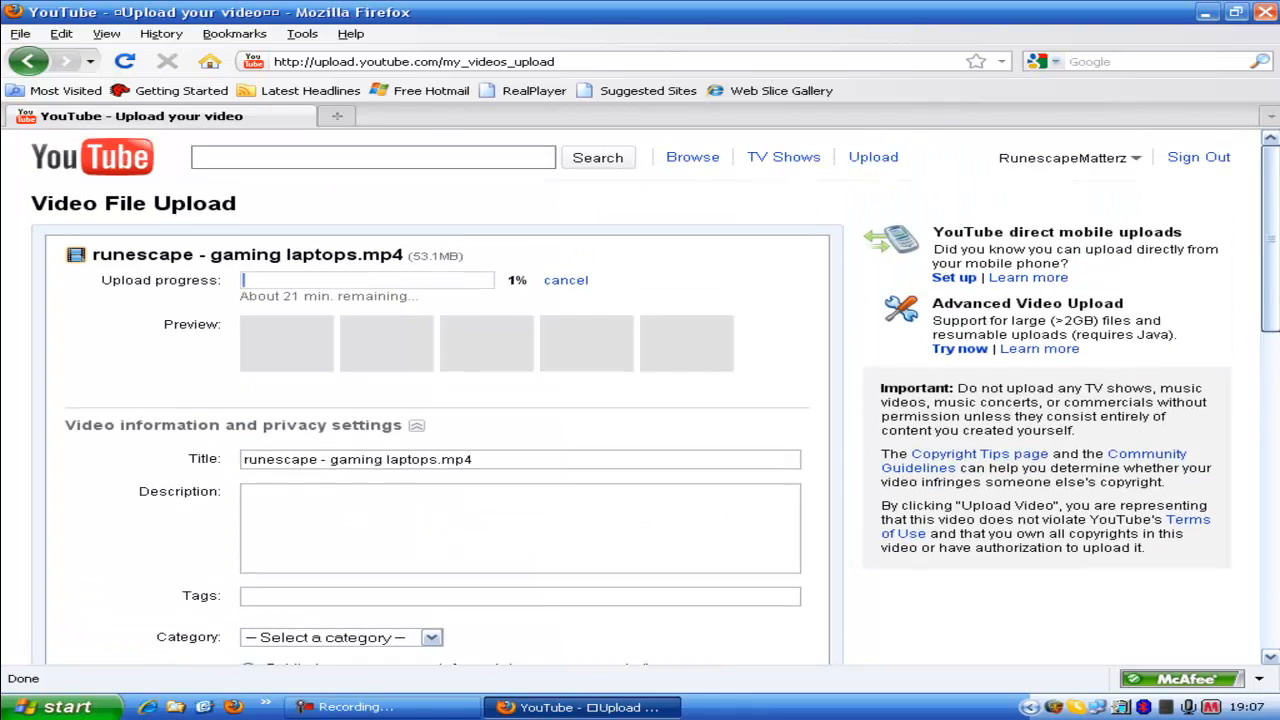
Cancel the running upload of runescape - gaming laptops.mp4 and dismiss the cancellation notice.
left_click(566, 283)
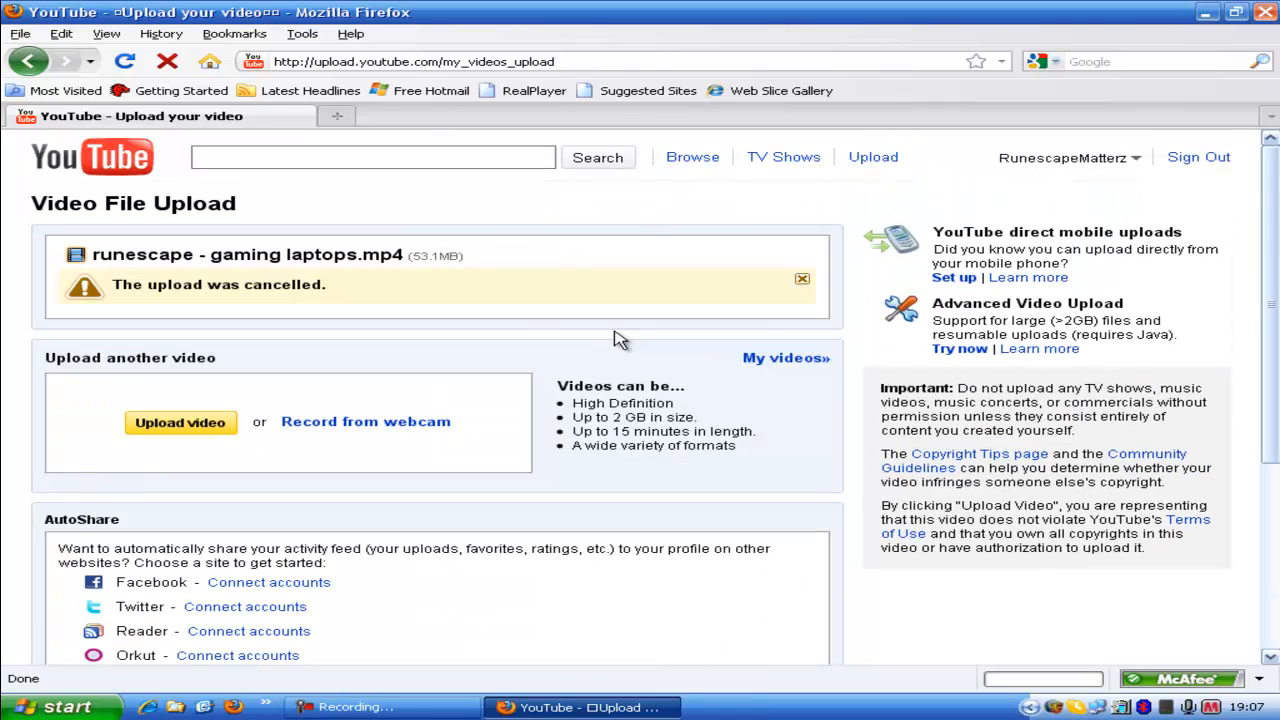
left_click(802, 281)
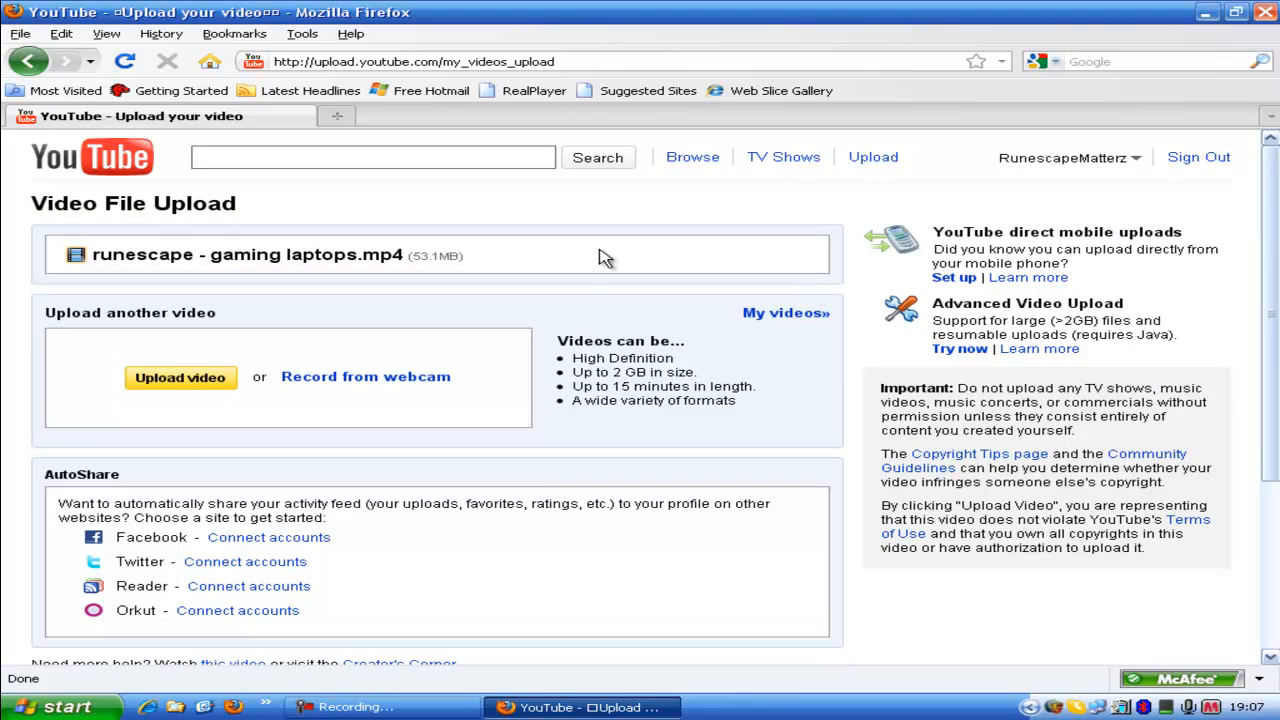
Go to the account's uploaded videos and delete the aborted "runescape gaming laptops" upload, confirming the deletion.
left_click(1062, 158)
left_click(1012, 210)
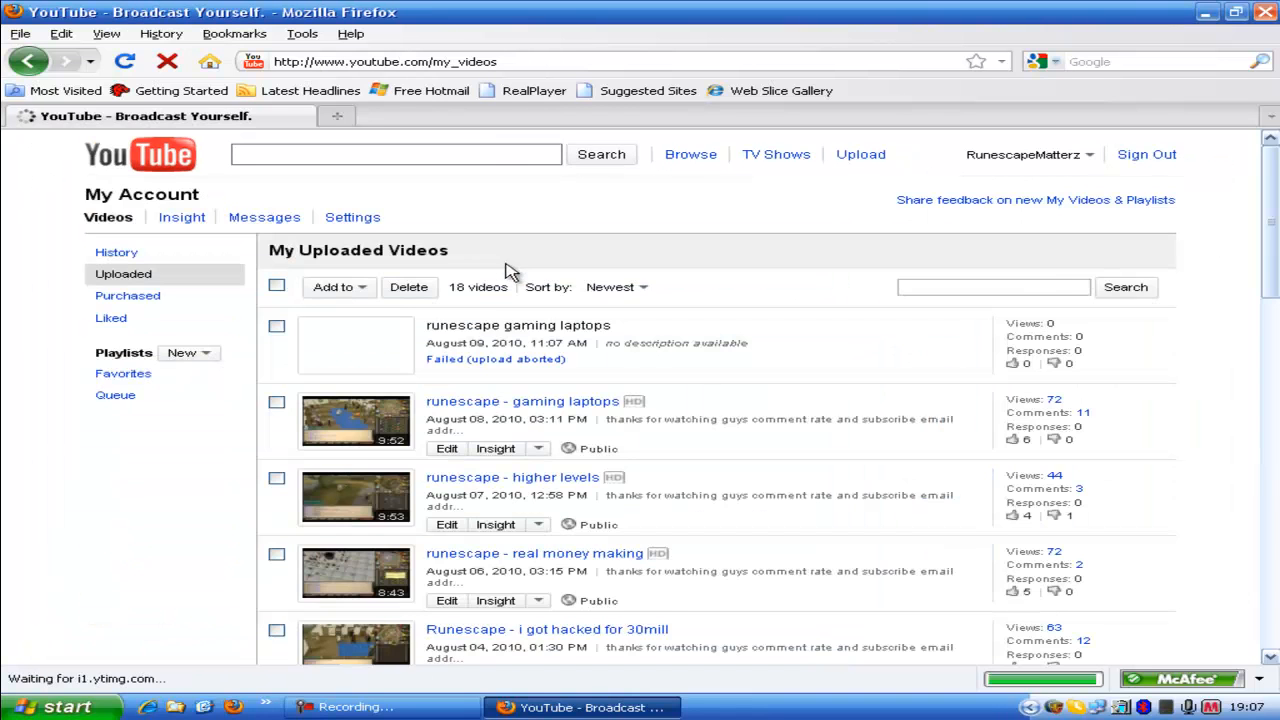
scroll(485, 390, "down", 2)
scroll(485, 390, "up", 2)
left_click(276, 326)
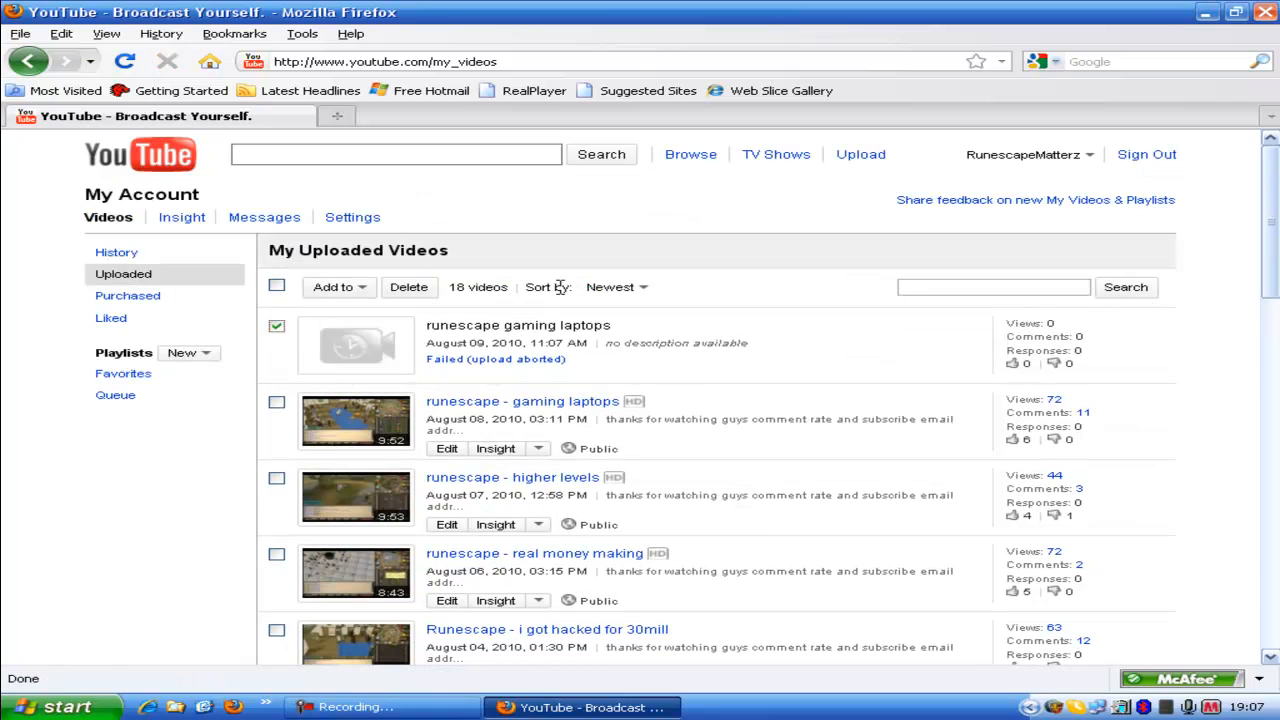
left_click(408, 287)
left_click(586, 374)
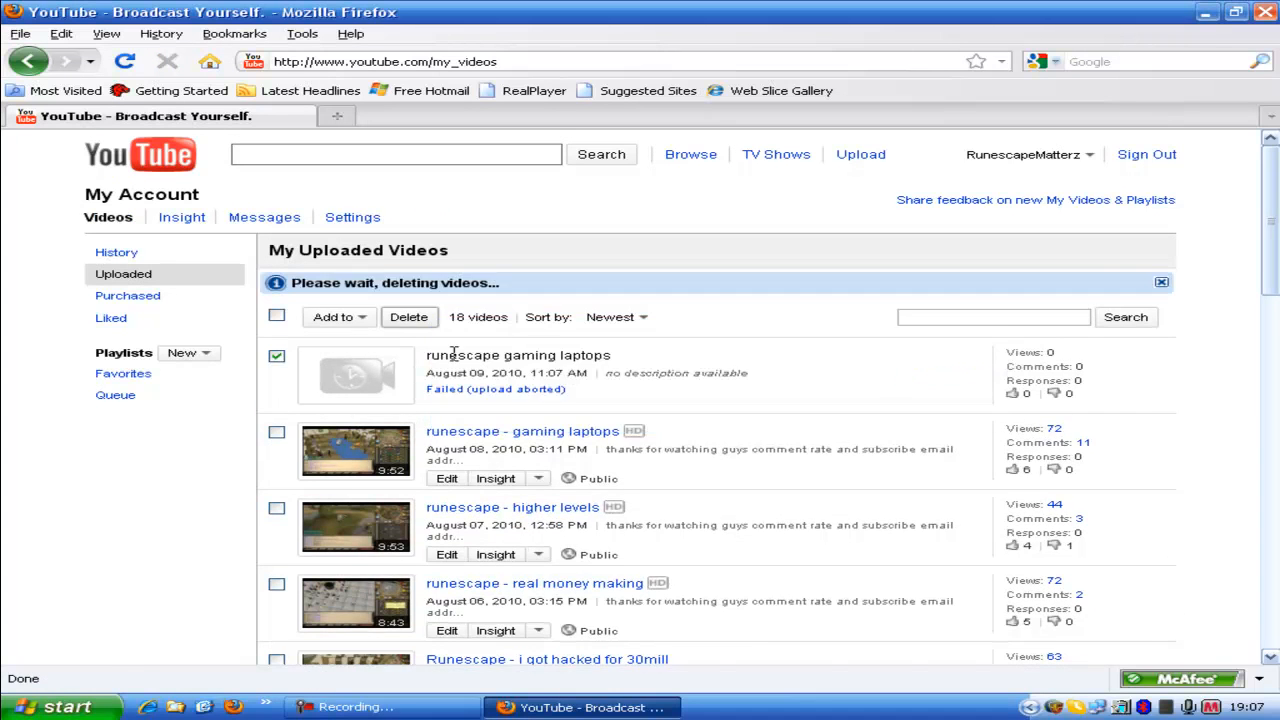
Open the published "runescape - gaming laptops" video, check its available playback qualities and pause it.
scroll(455, 352, "down", 2)
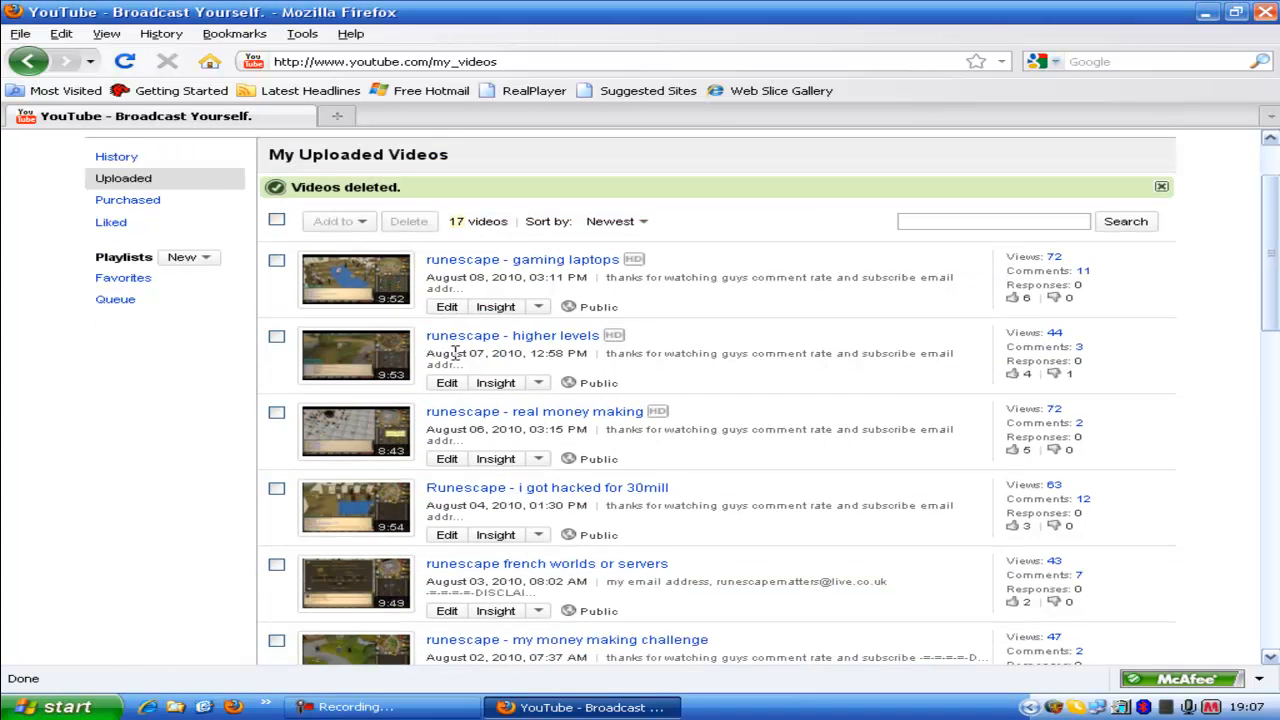
left_click(496, 262)
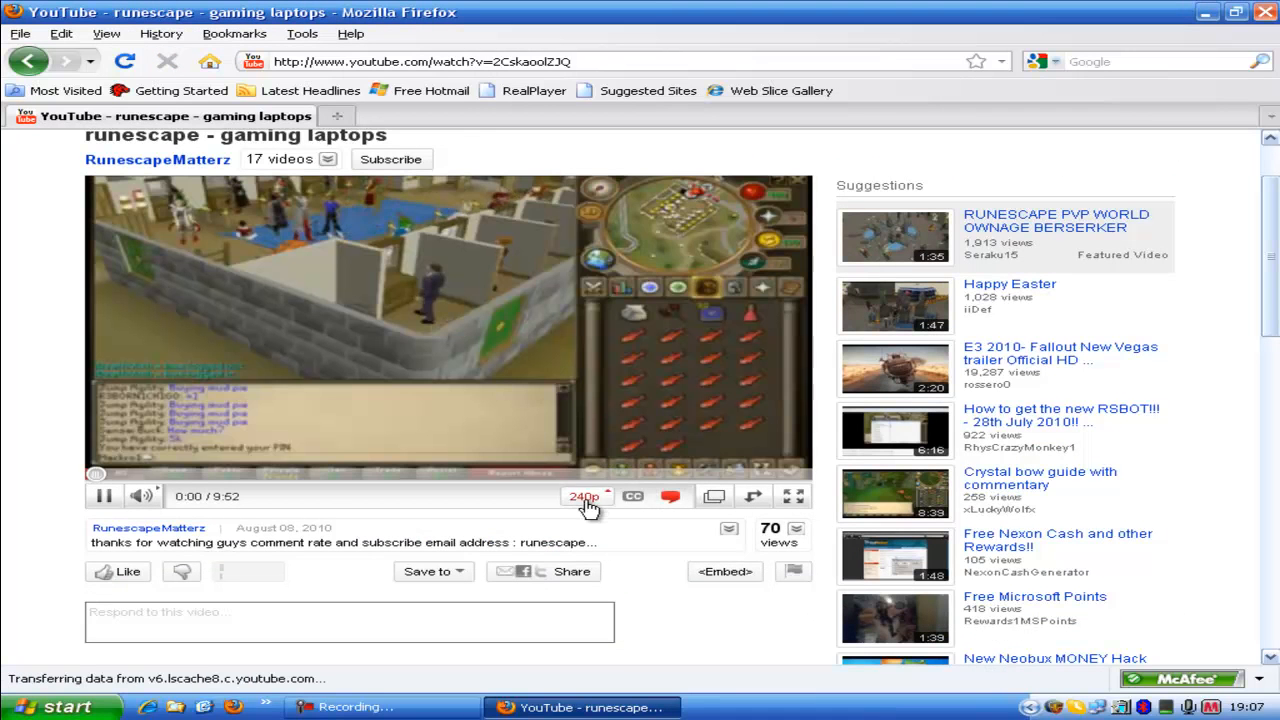
left_click(586, 498)
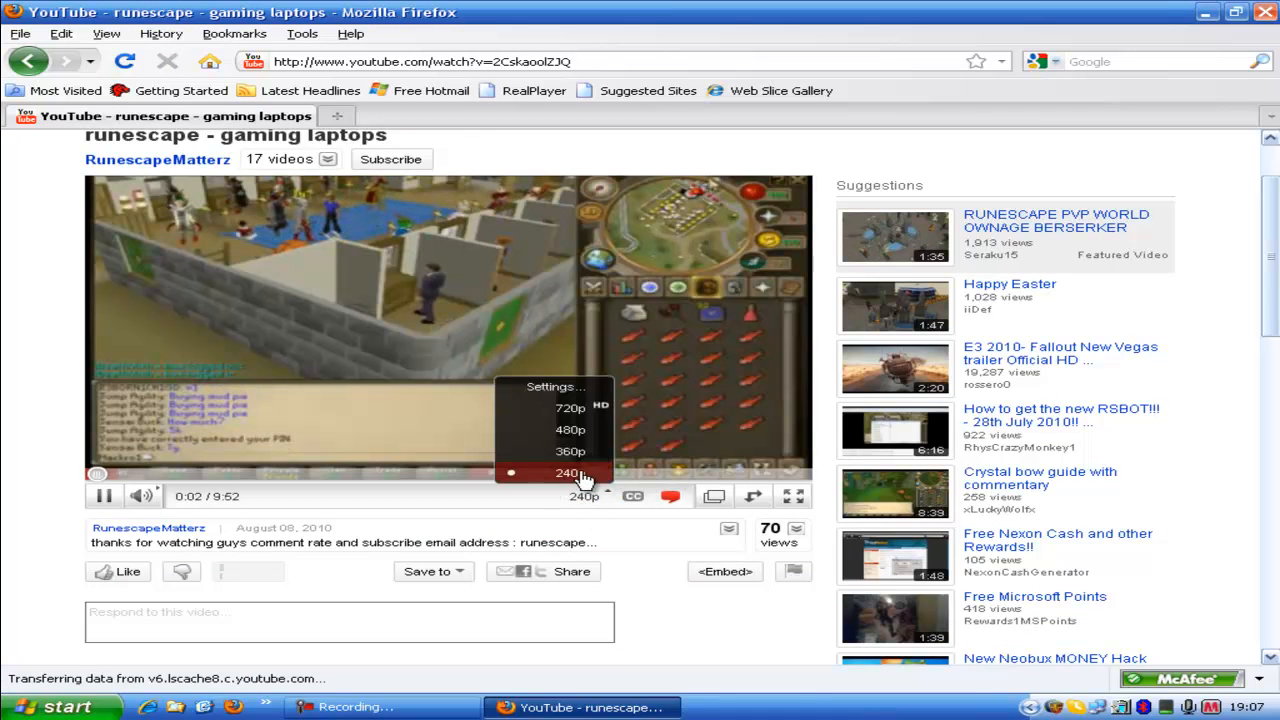
left_click(320, 412)
scroll(300, 400, "up", 2)
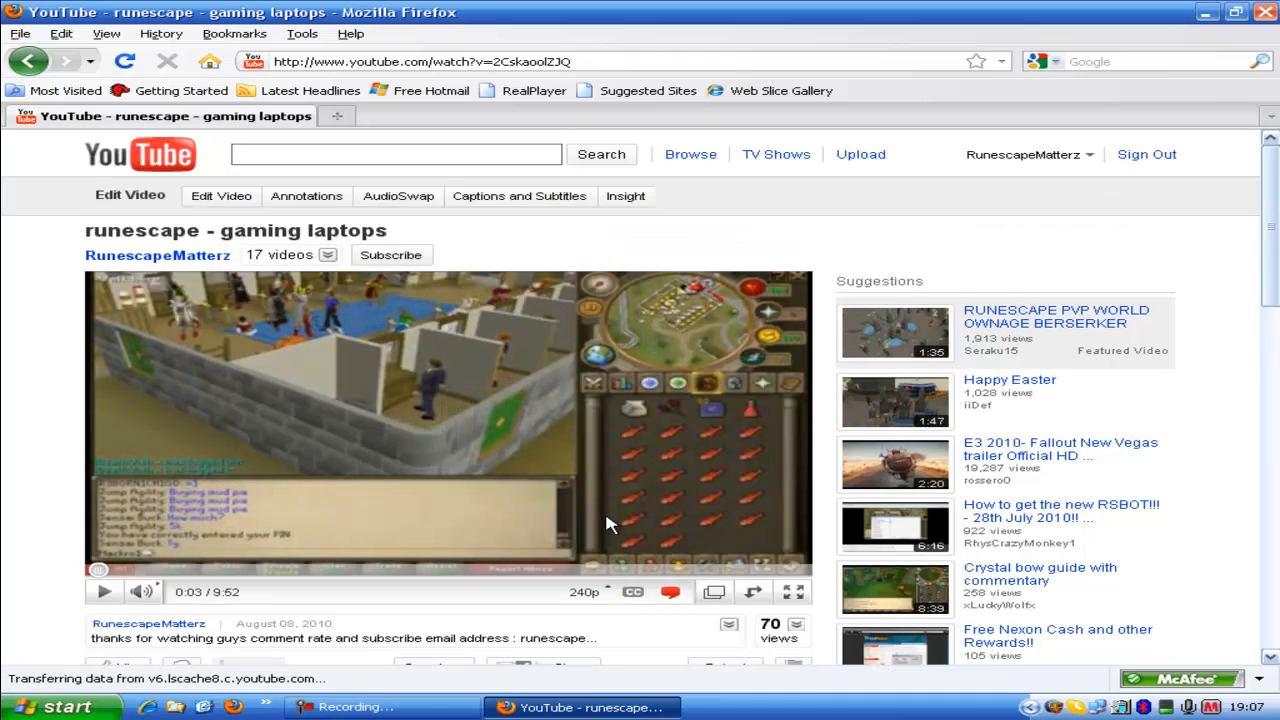
Close Firefox and bring up the Camtasia recorder window.
left_click(1265, 12)
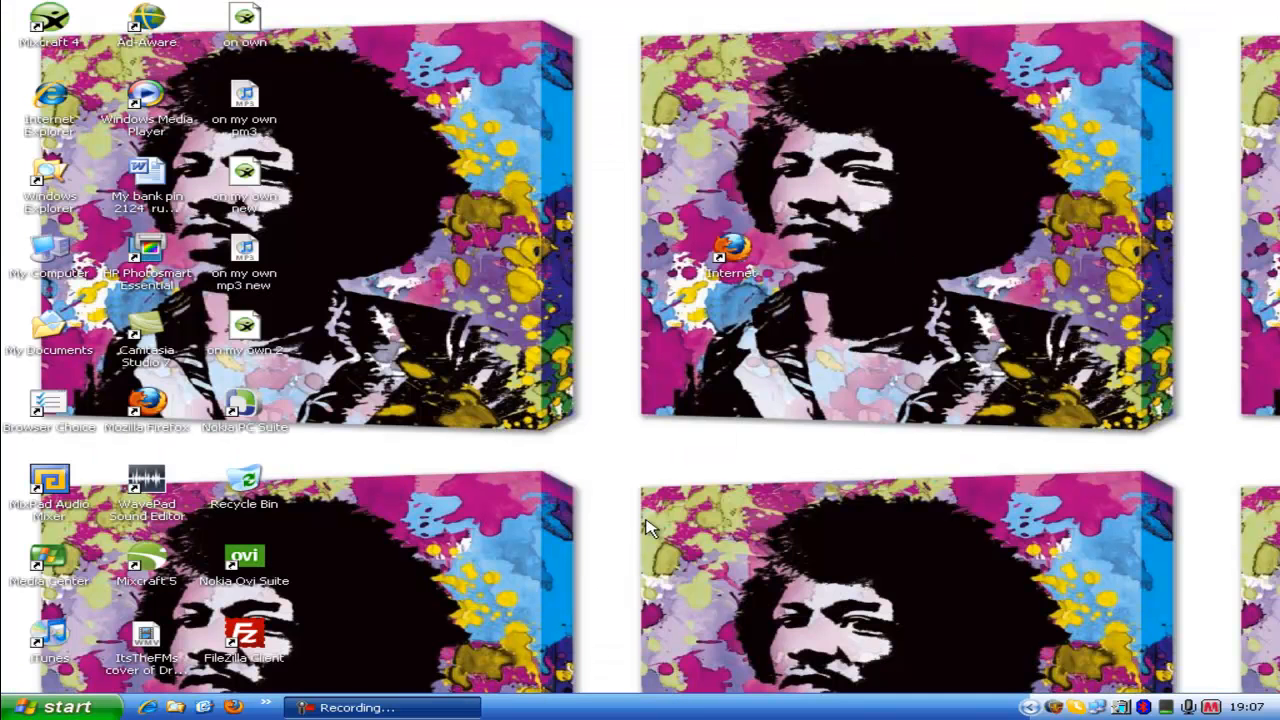
left_click(388, 707)
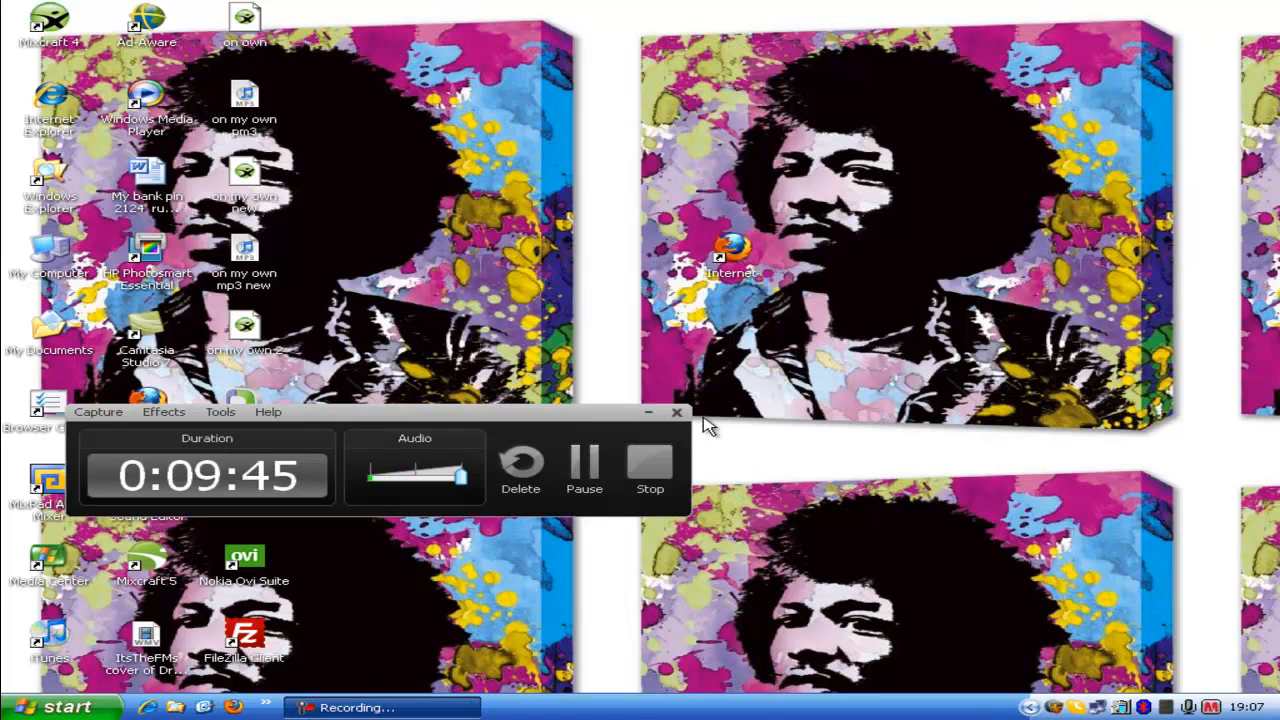